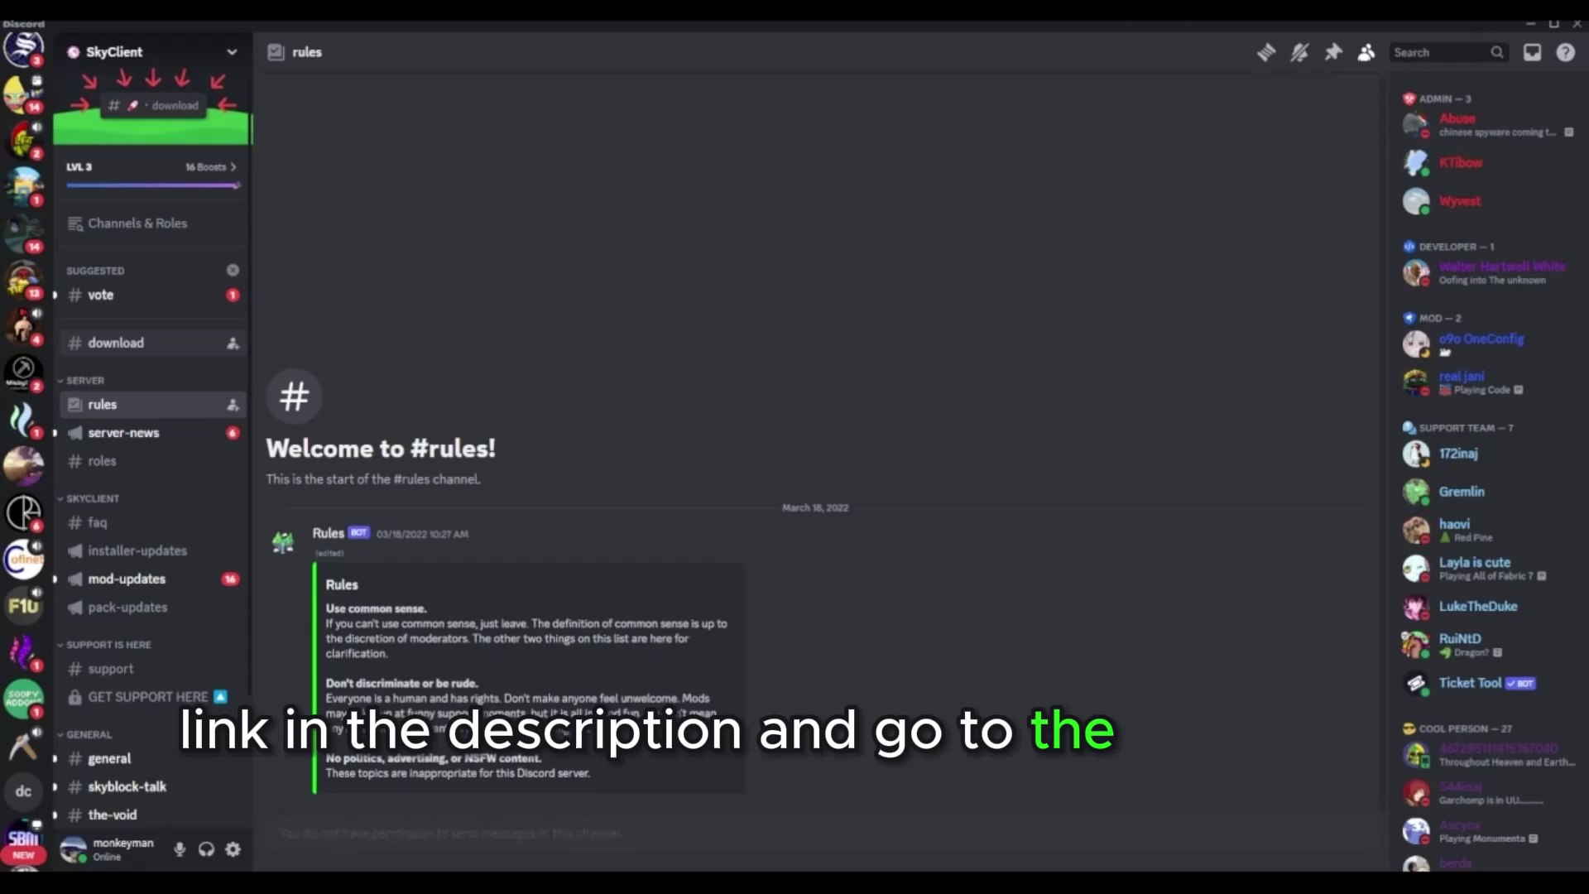
Step: Follow the Windows 10/11 installer link in the SkyClient server's download channel to its GitHub release and download the installer
click(118, 355)
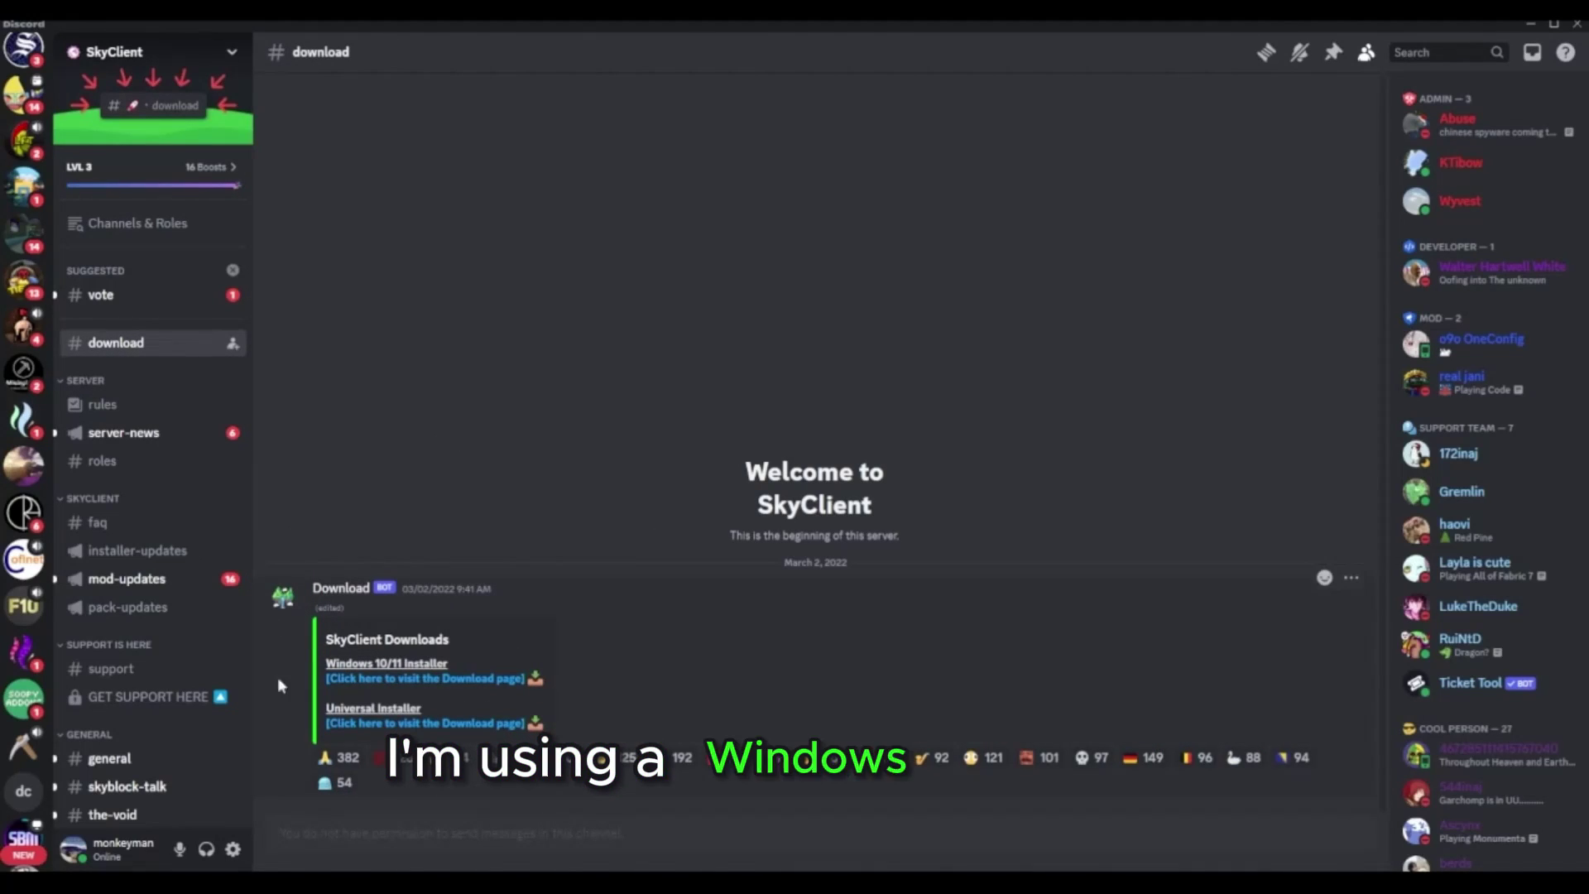
click(413, 681)
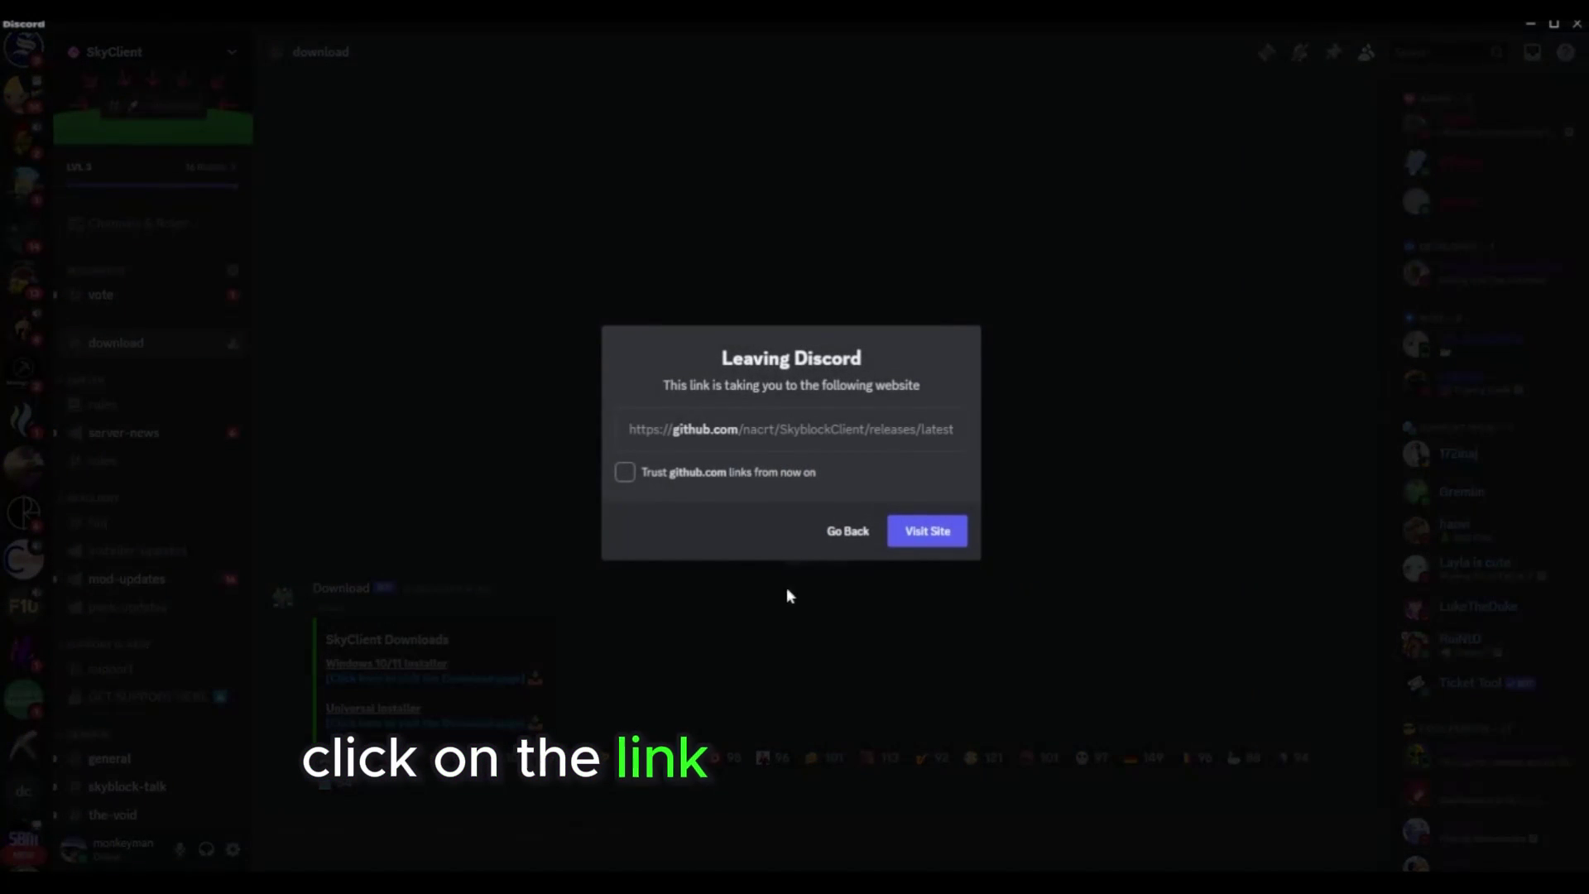
click(927, 533)
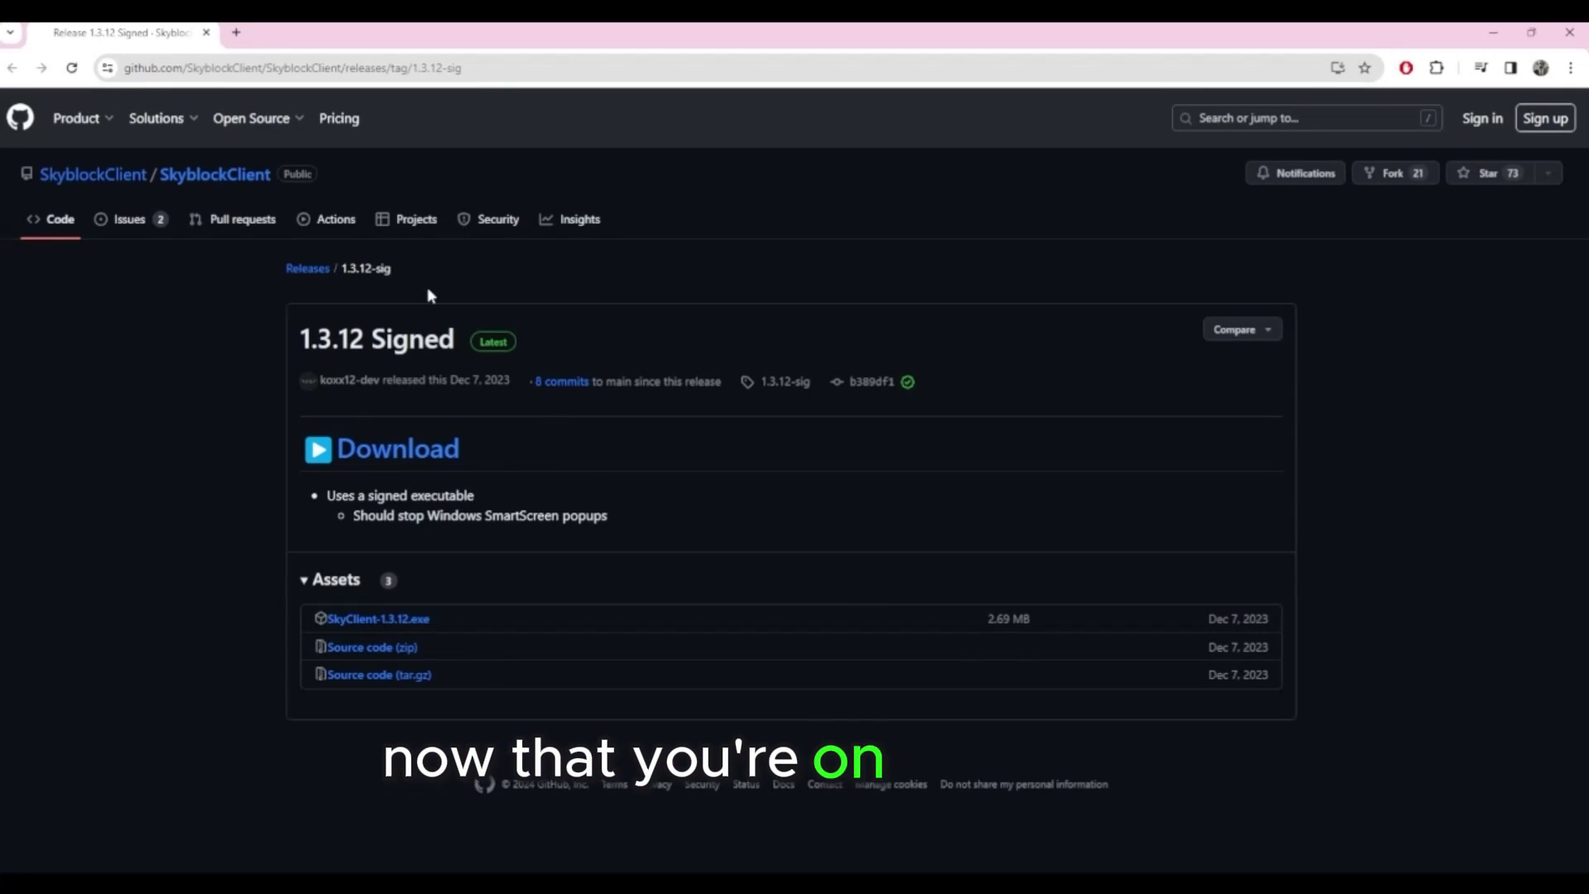
click(385, 462)
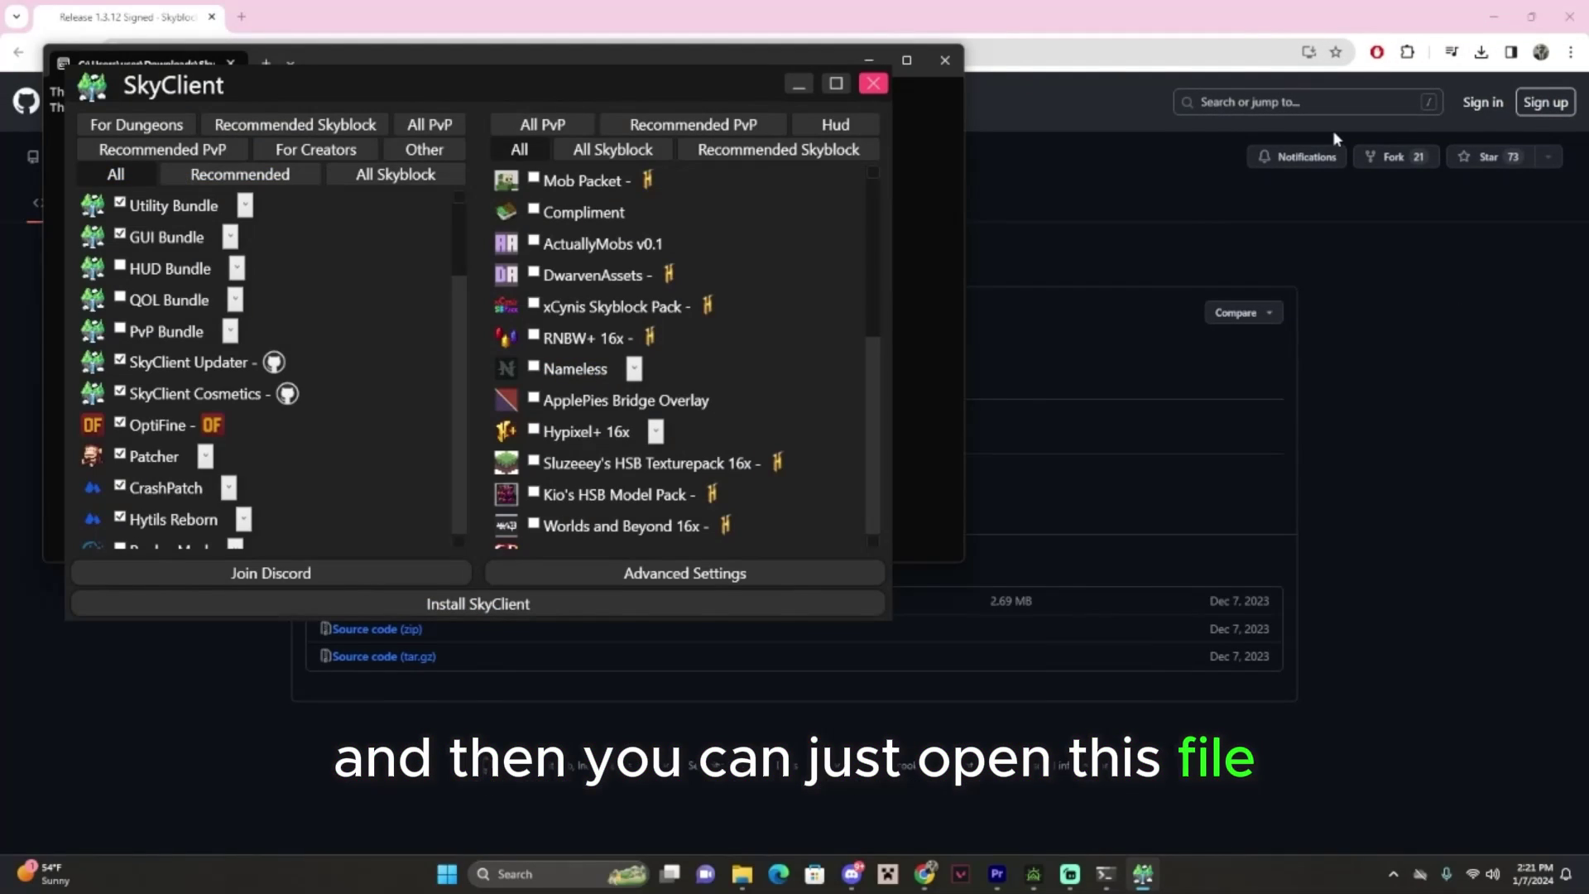
Step: Review the selected mods, install SkyClient over the existing installation, and check the download log in the console
drag(305, 78, 779, 83)
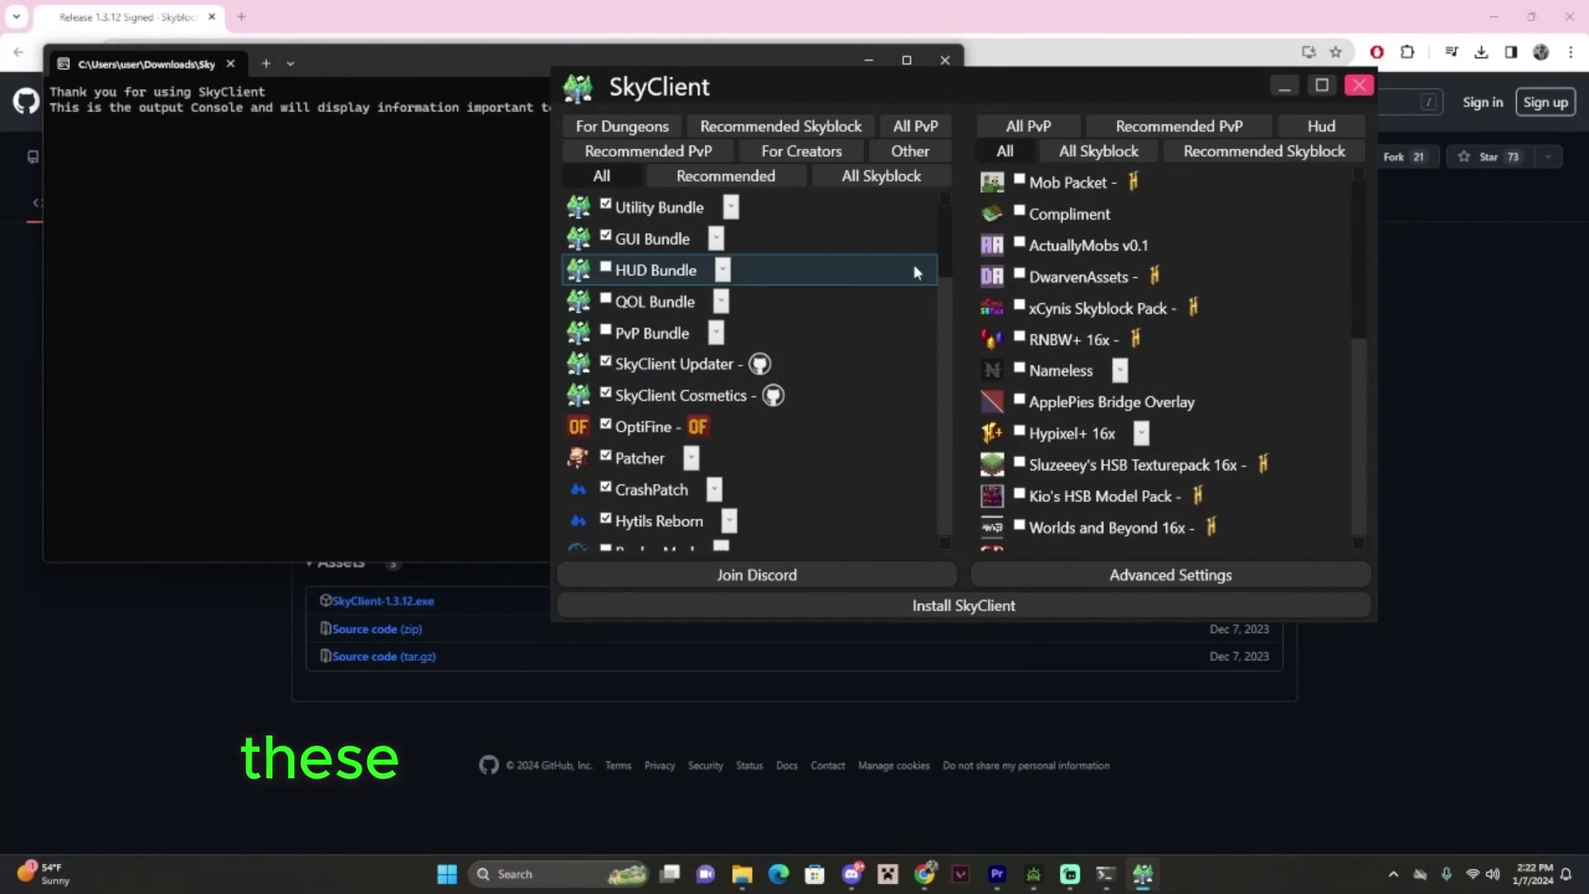
scroll(915, 256, down, 8)
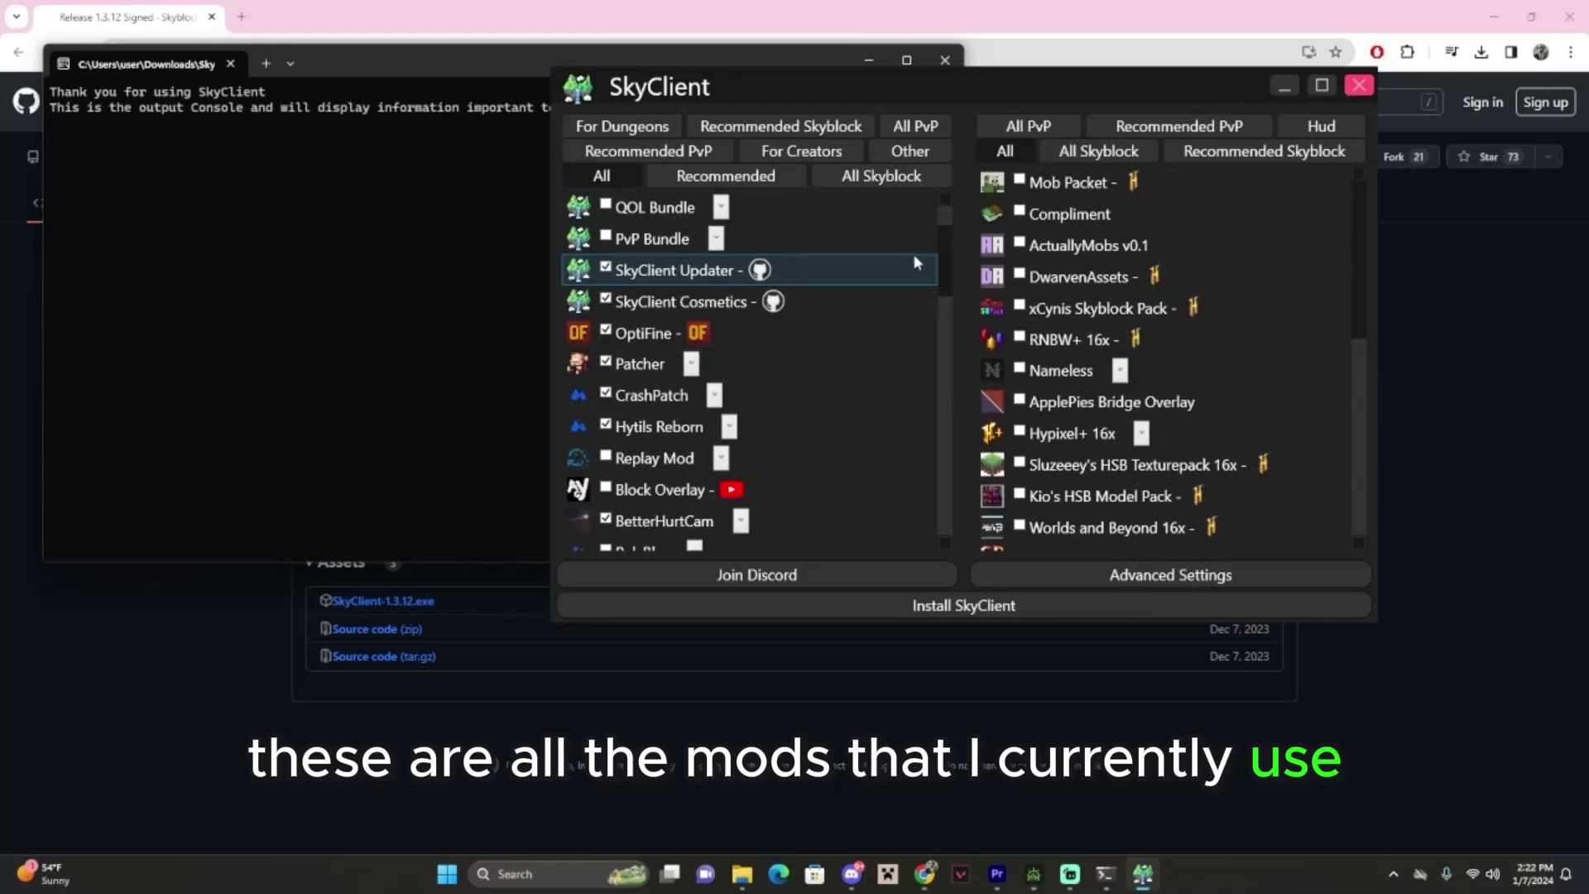
scroll(911, 254, down, 5)
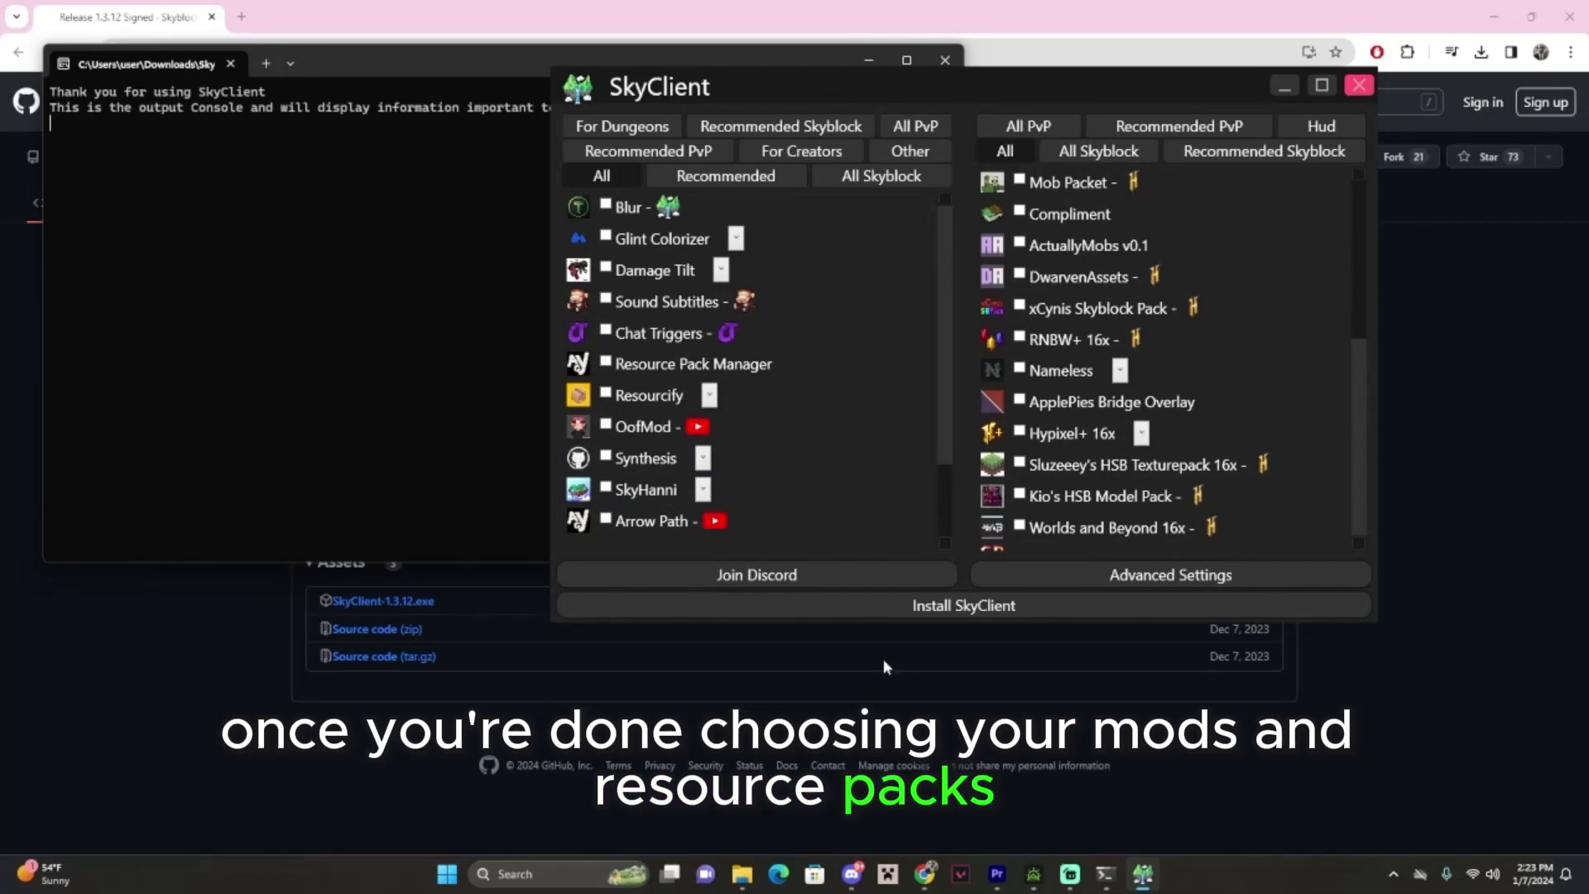
click(984, 611)
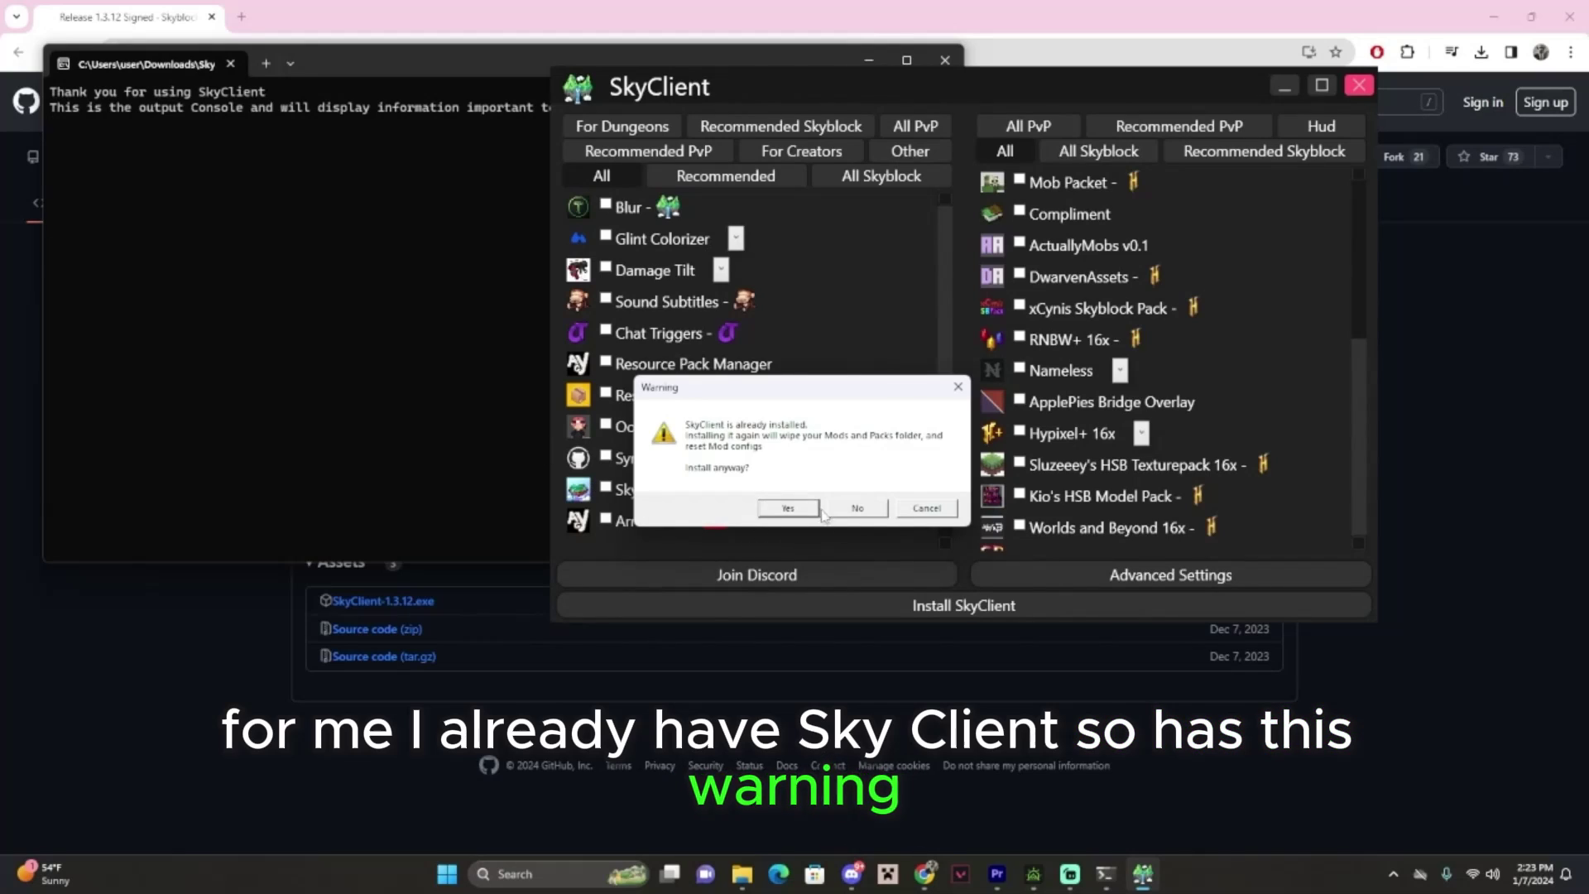
click(786, 508)
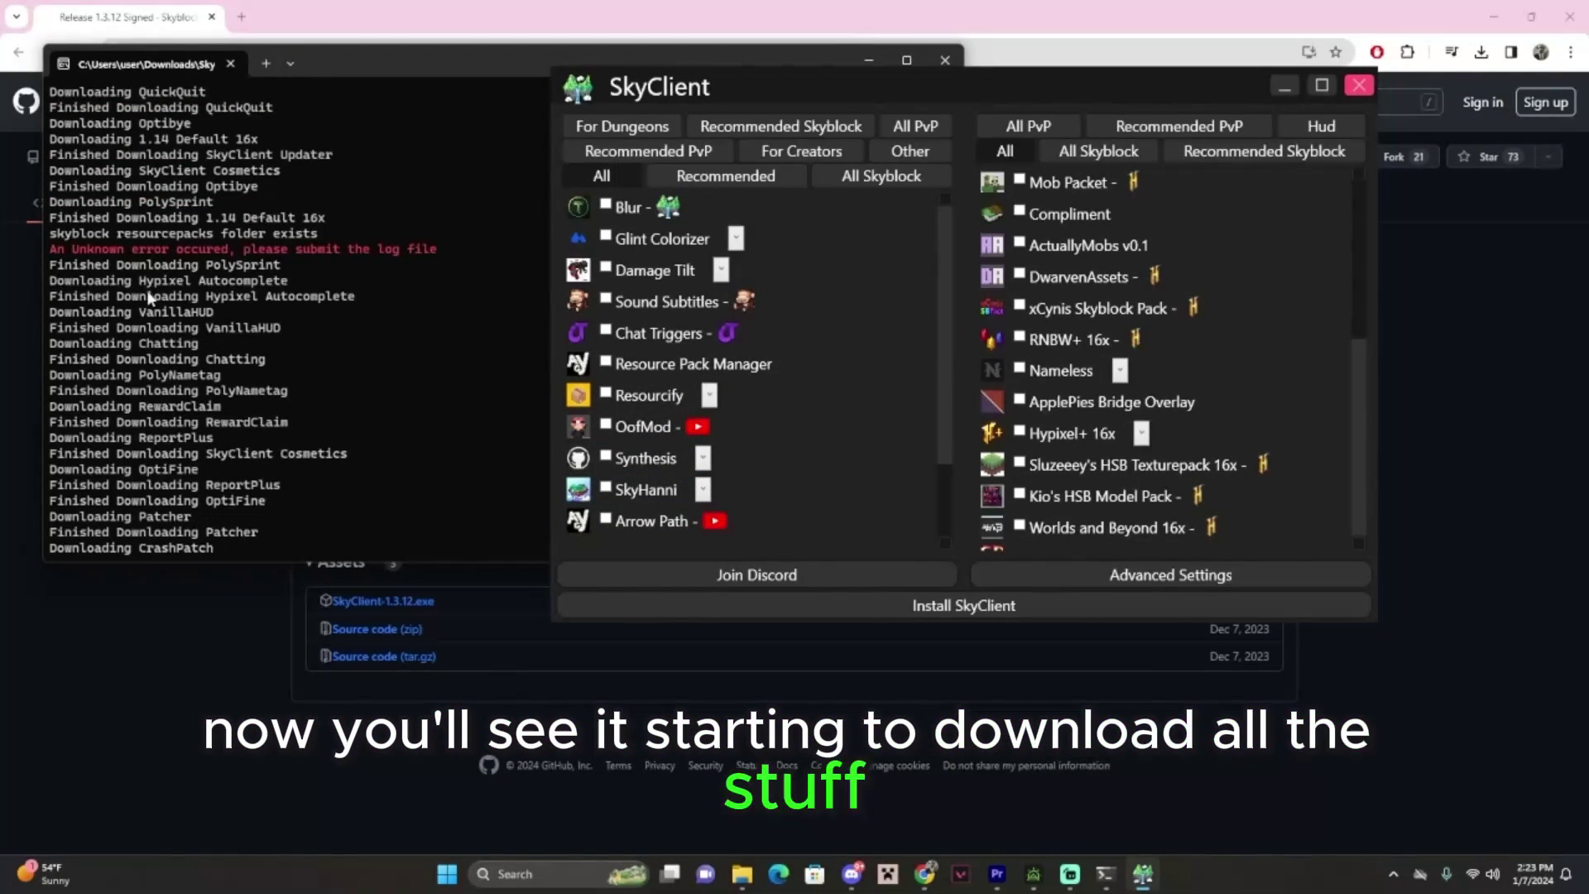
scroll(335, 253, up, 1)
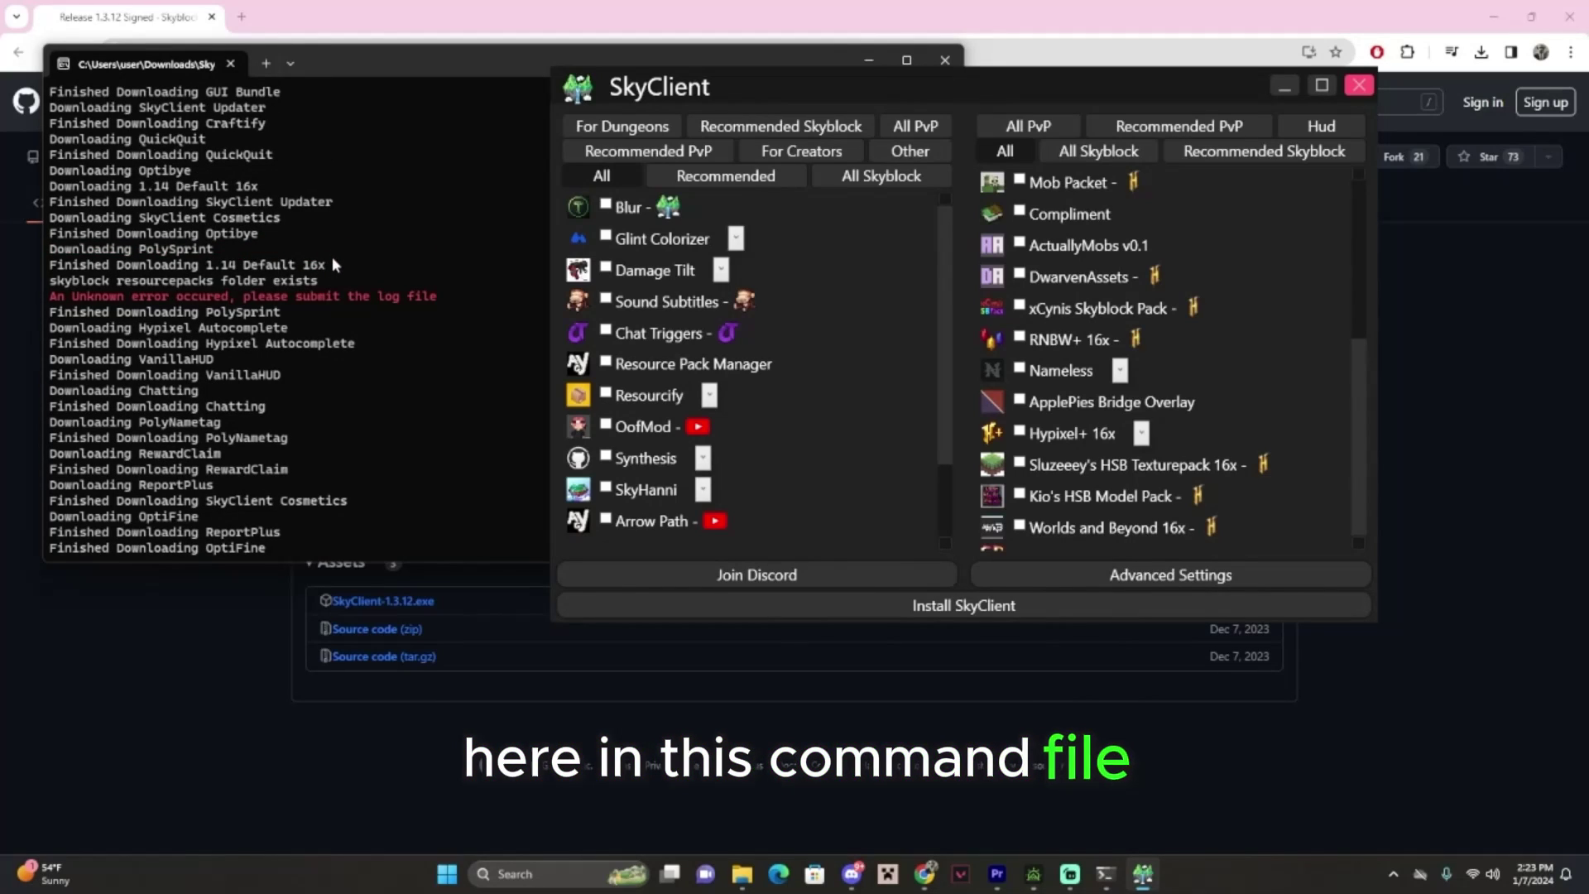
scroll(331, 257, down, 4)
scroll(447, 275, up, 2)
scroll(429, 280, up, 6)
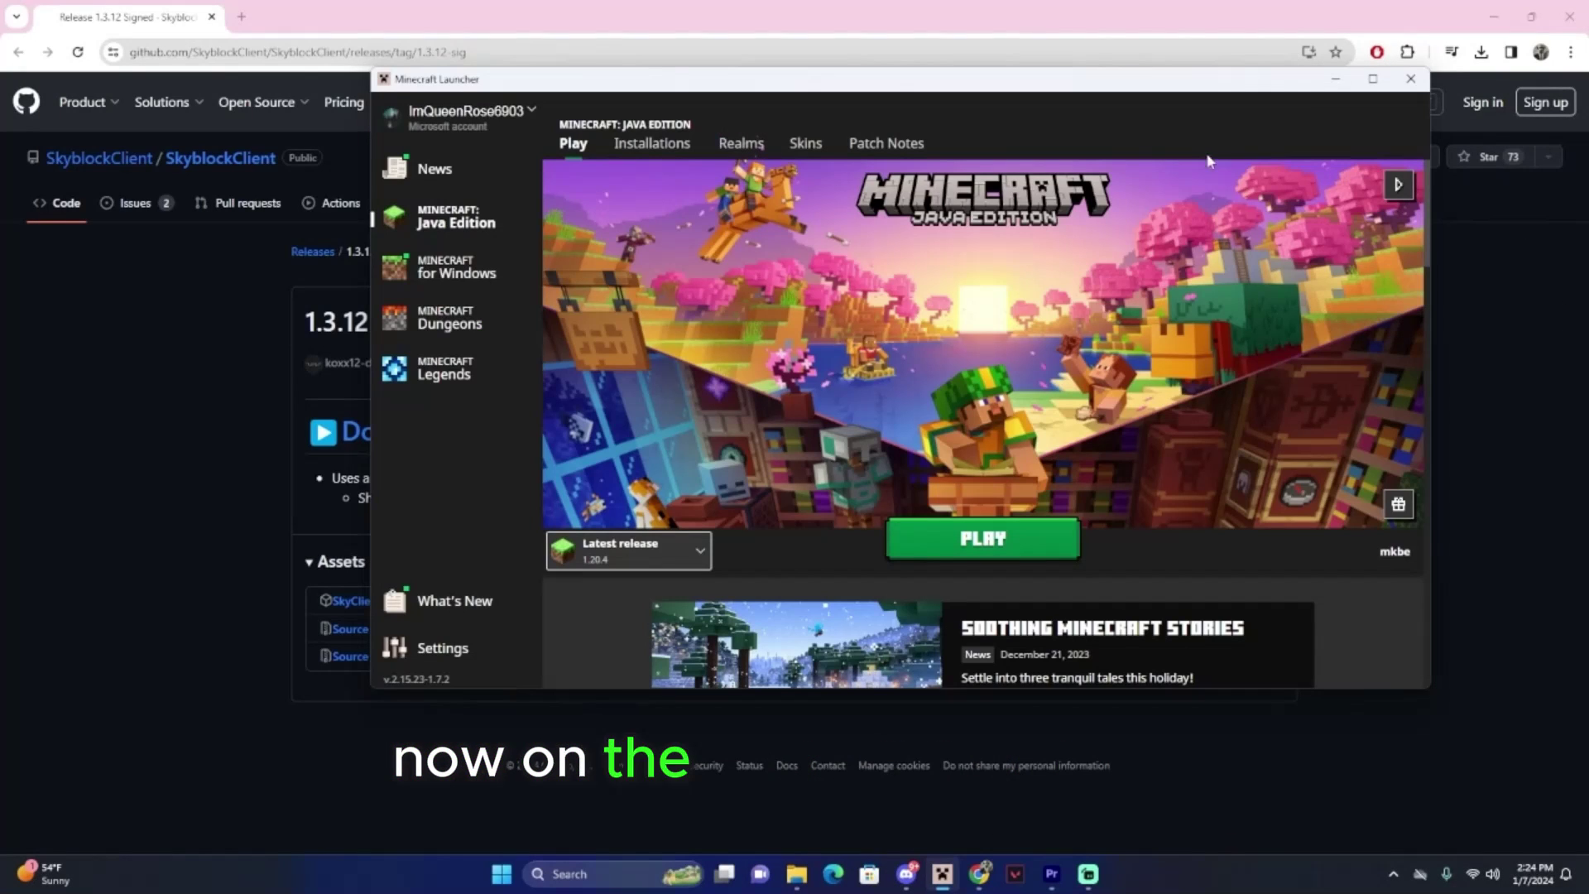
Step: Choose the SkyClient installation in the Minecraft Launcher, start the game and maximize its window
click(613, 555)
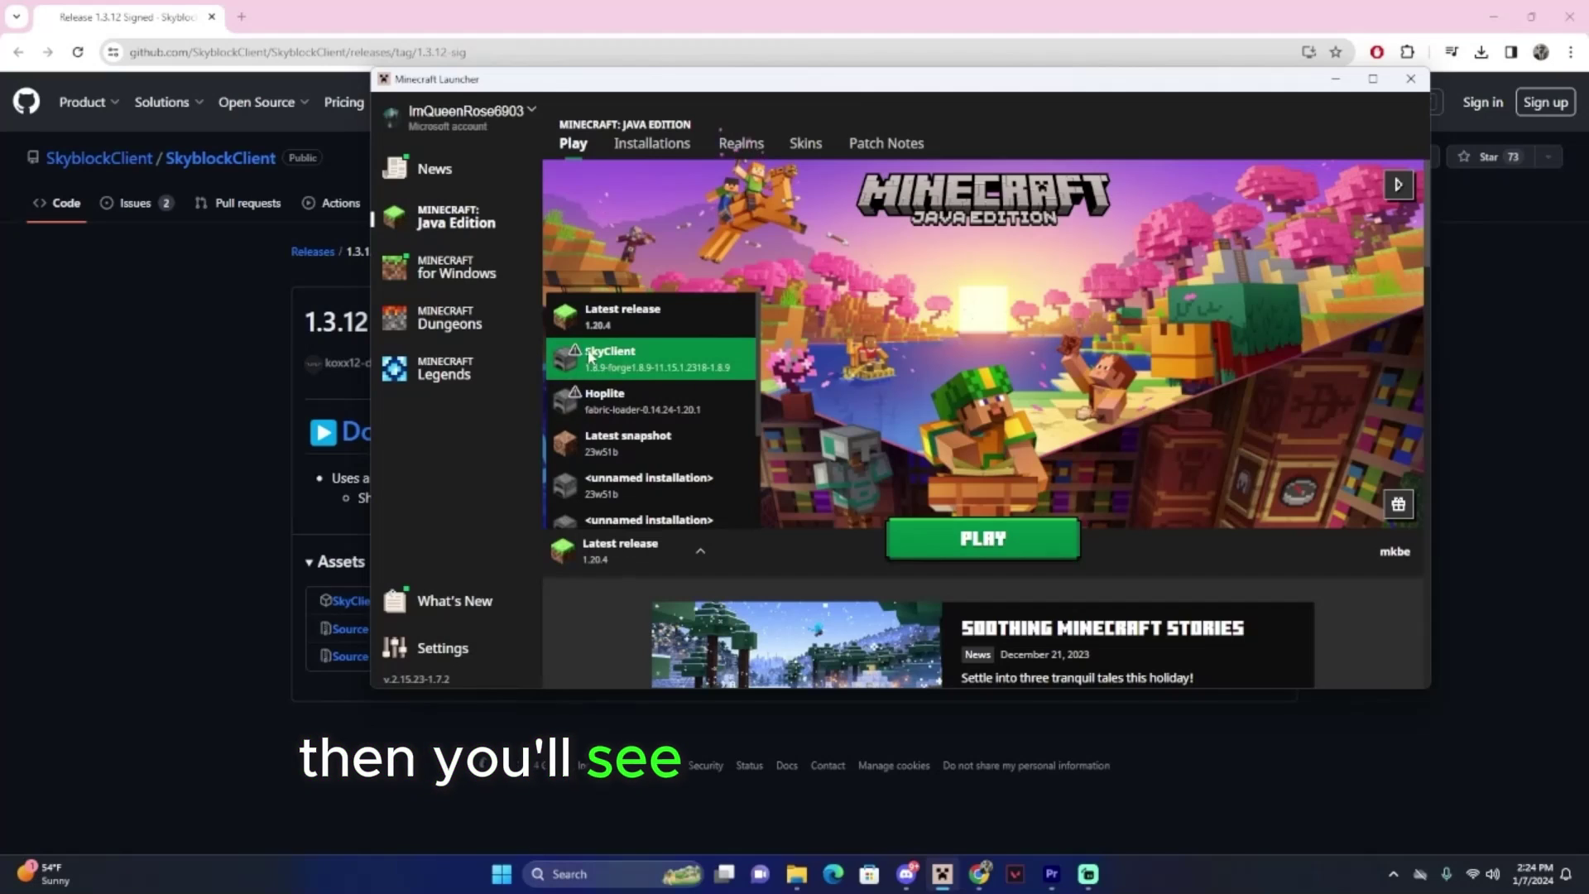
scroll(652, 500, down, 3)
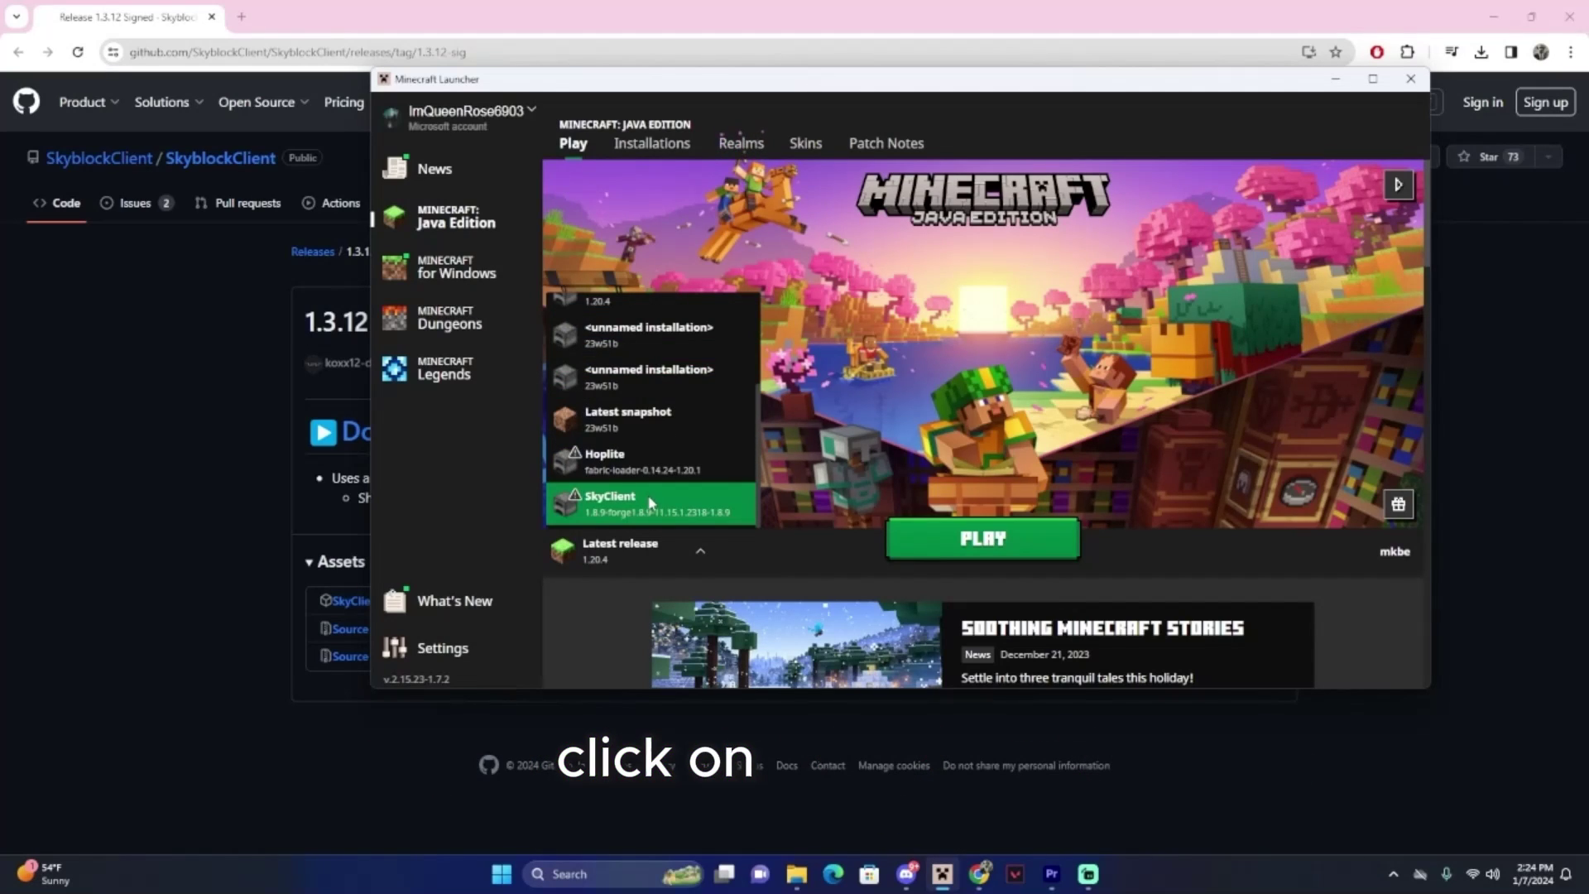
click(651, 502)
click(983, 539)
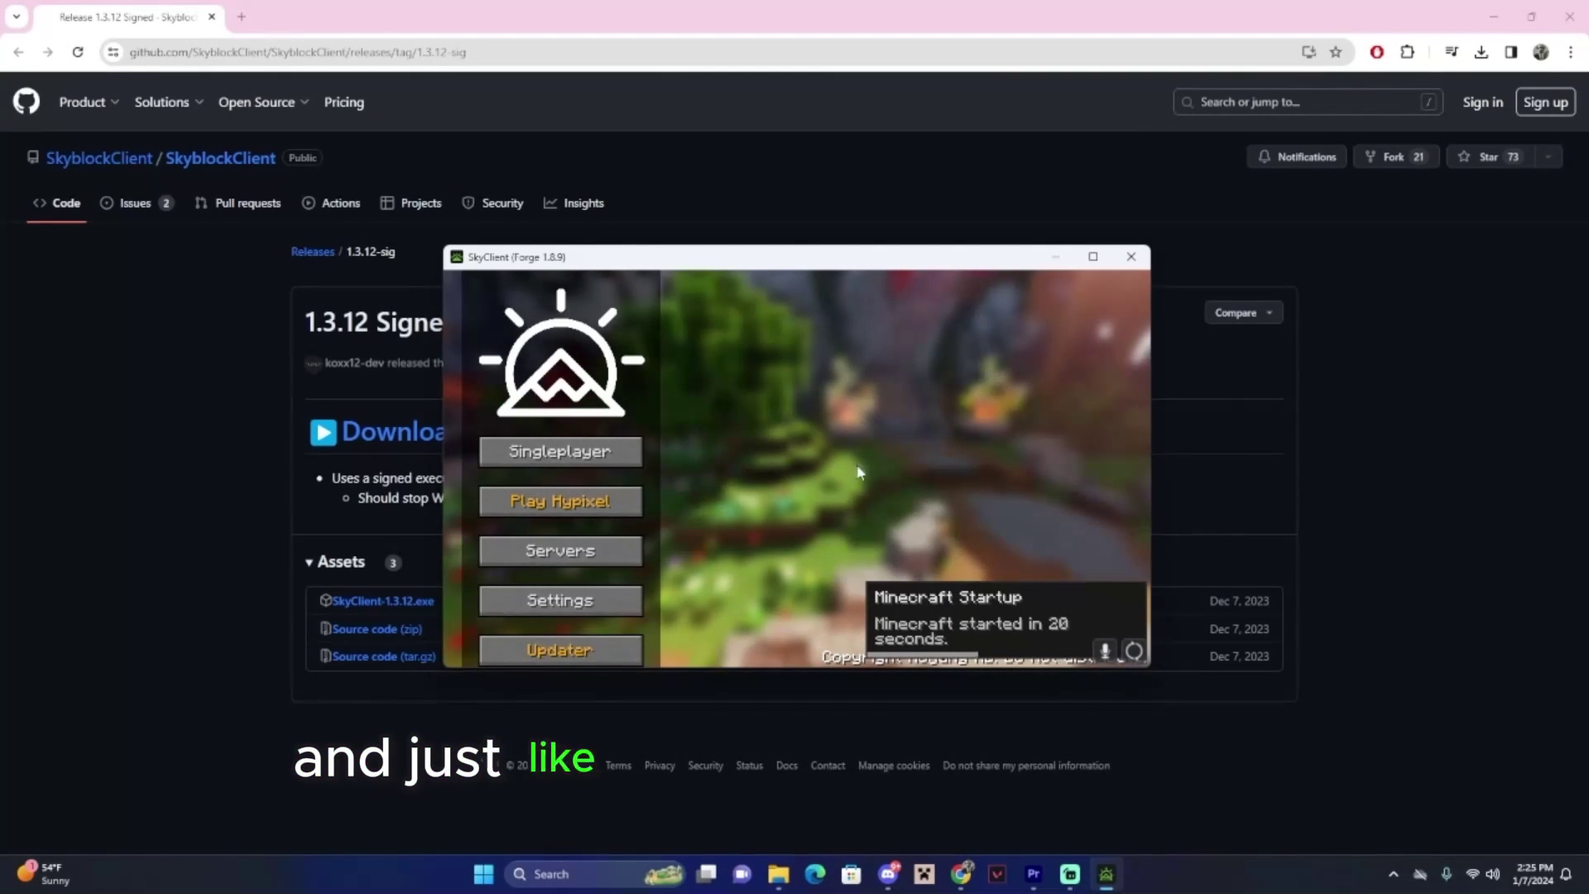
click(1091, 256)
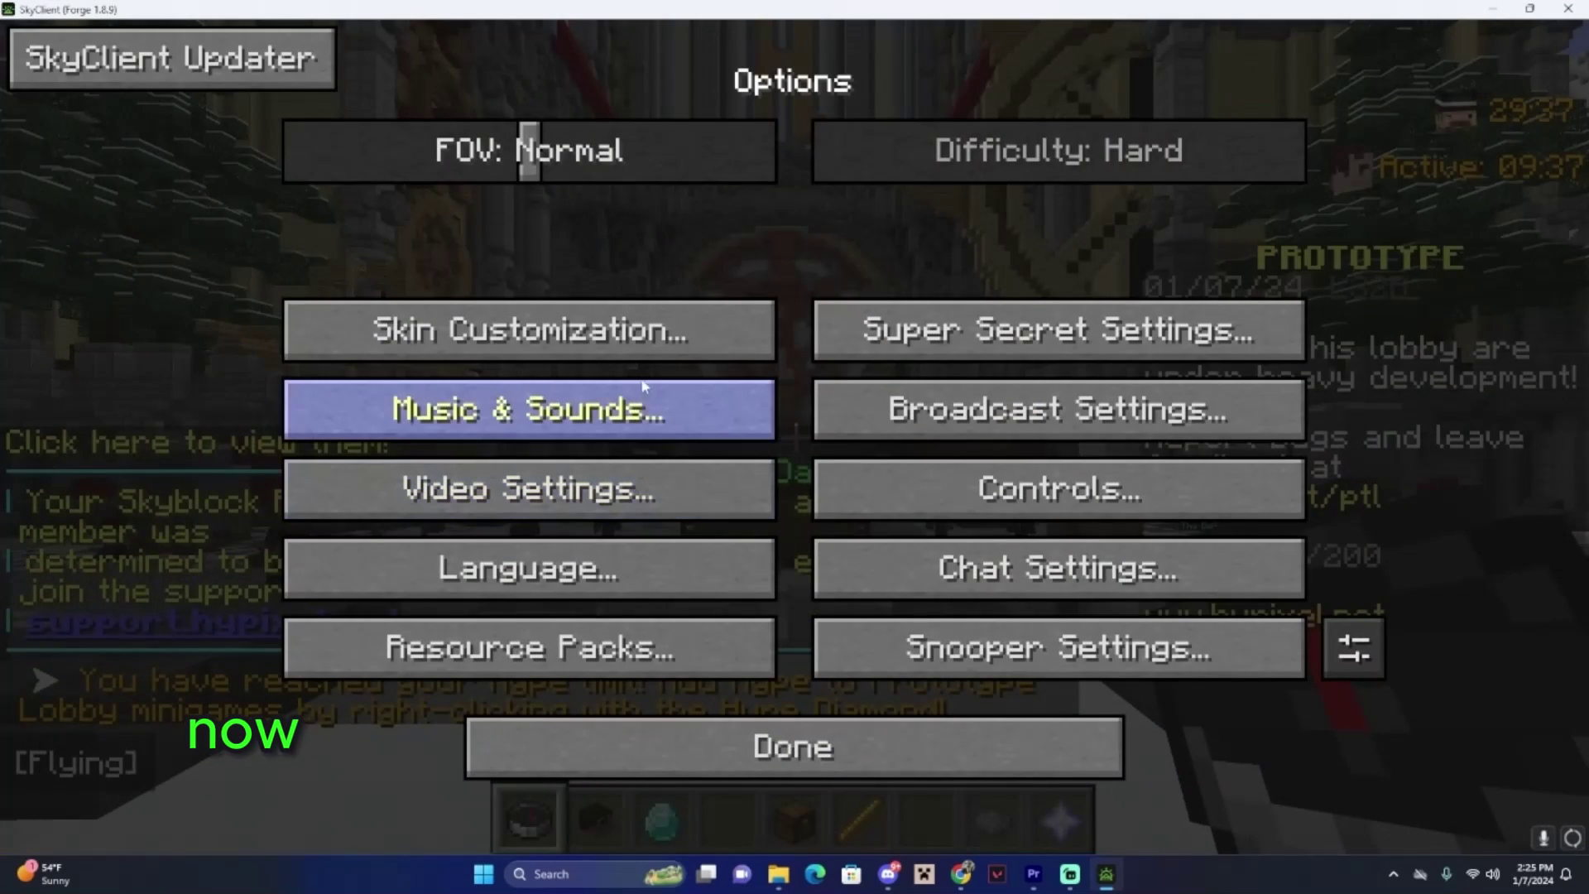
Step: Change the game's GUI scale in the video settings and check the performance settings
click(629, 490)
click(525, 358)
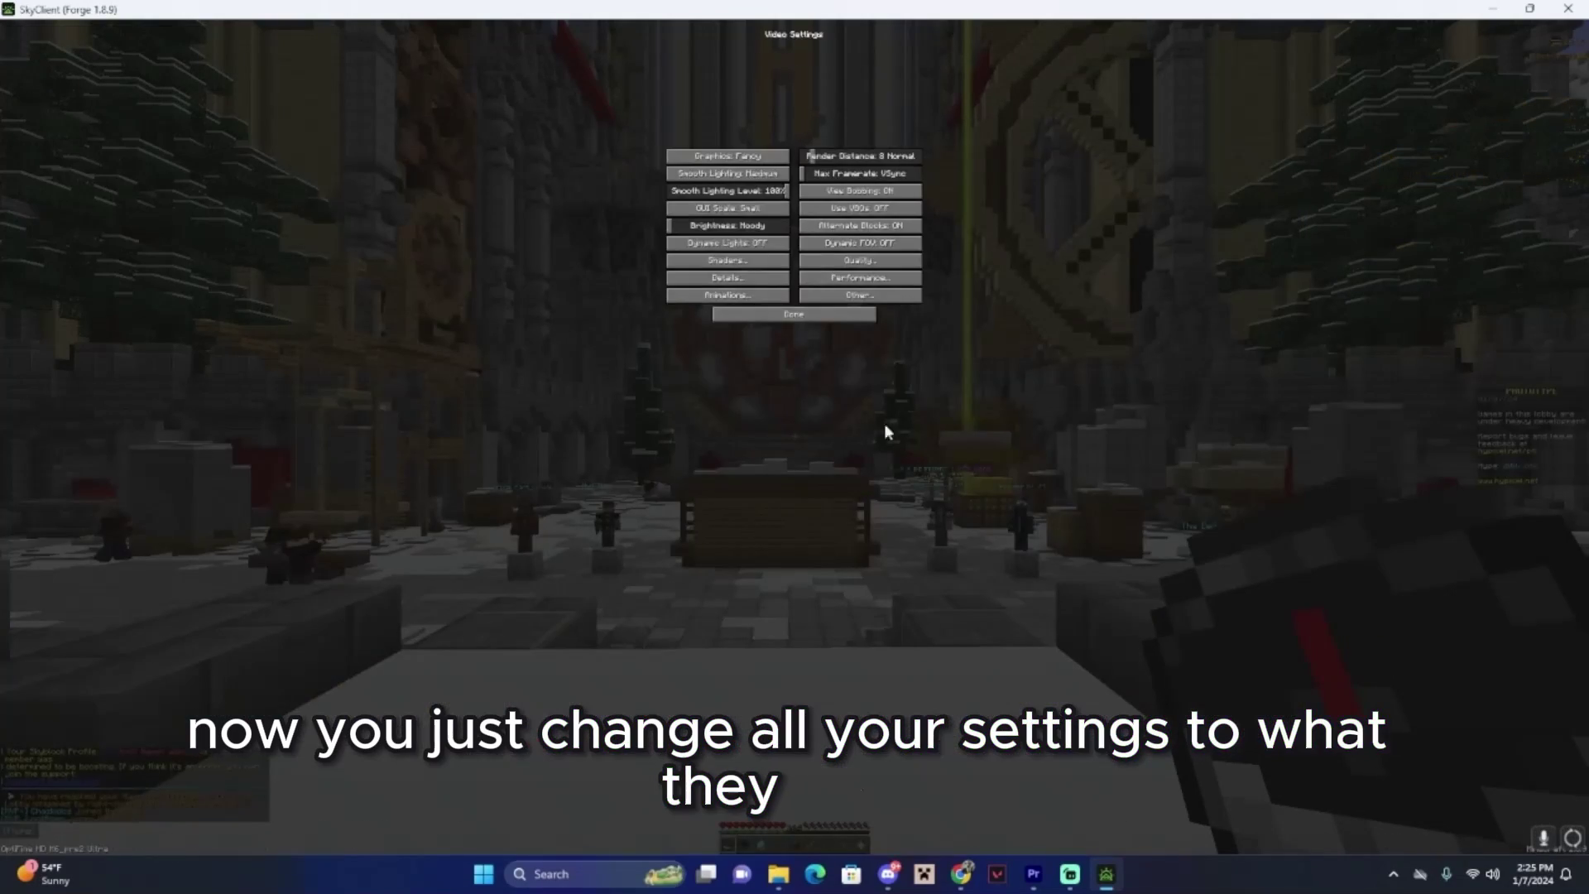
click(661, 154)
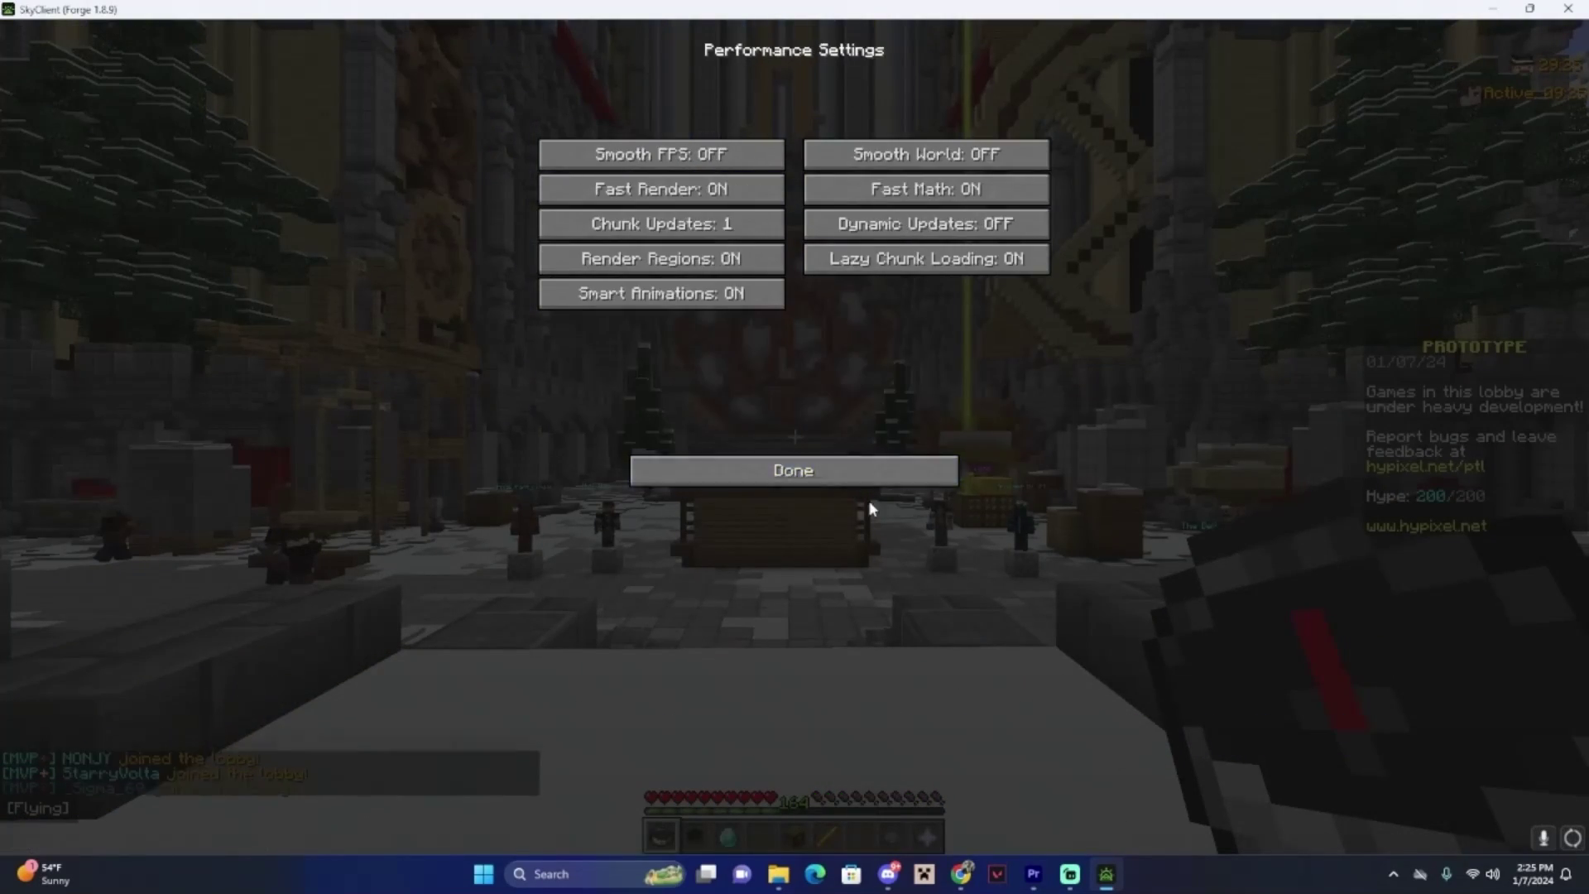
key(Escape)
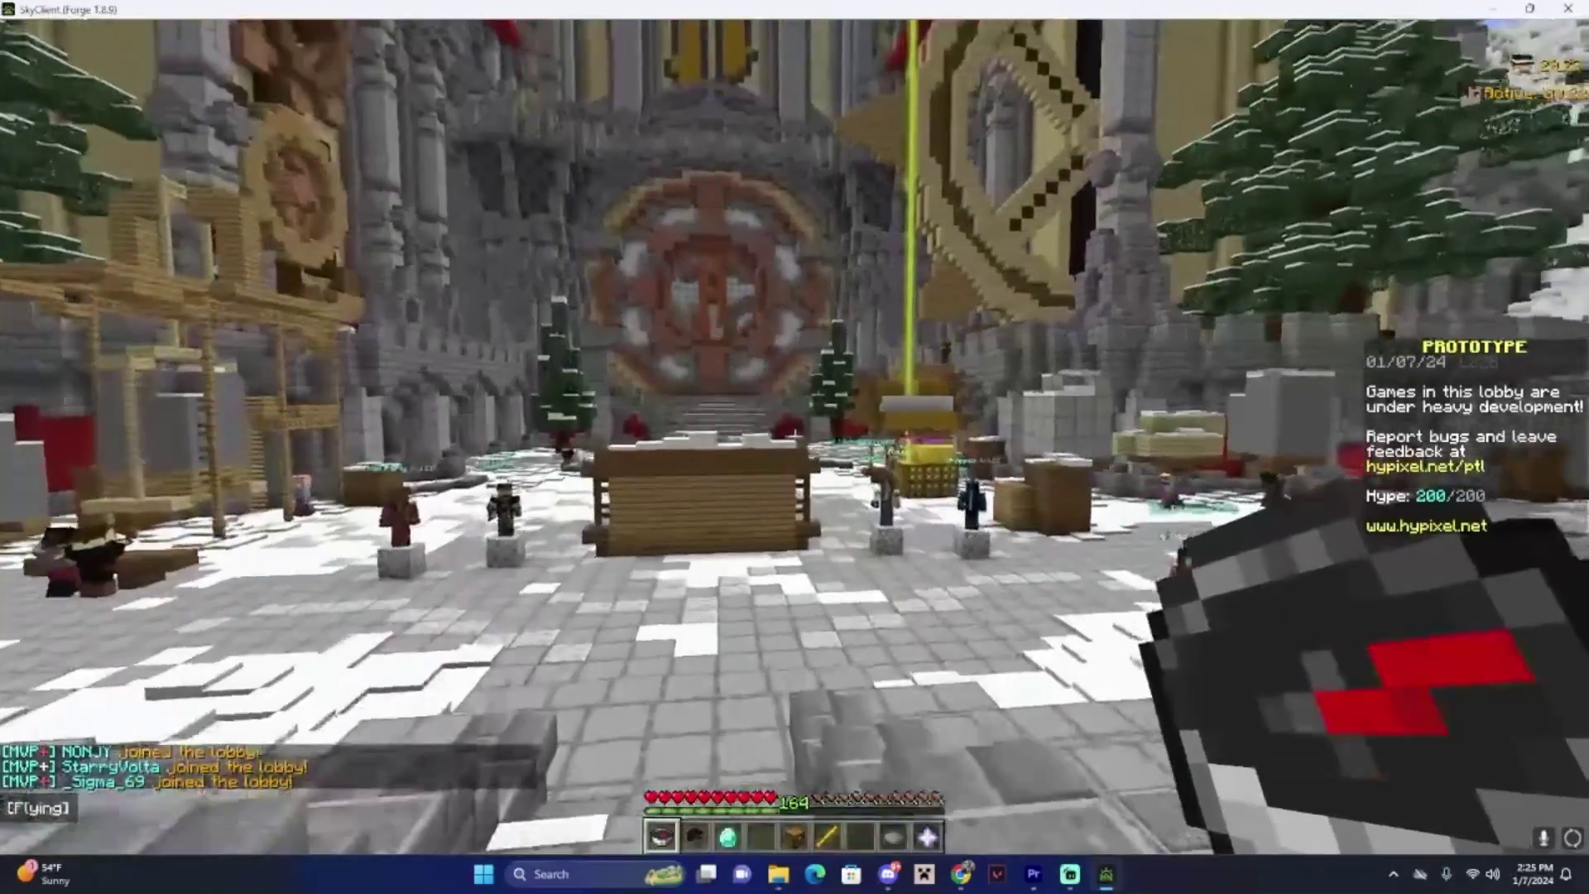
Step: Open the in-game mod list and browse the installed mods
key(Escape)
click(820, 375)
scroll(193, 193, down, 5)
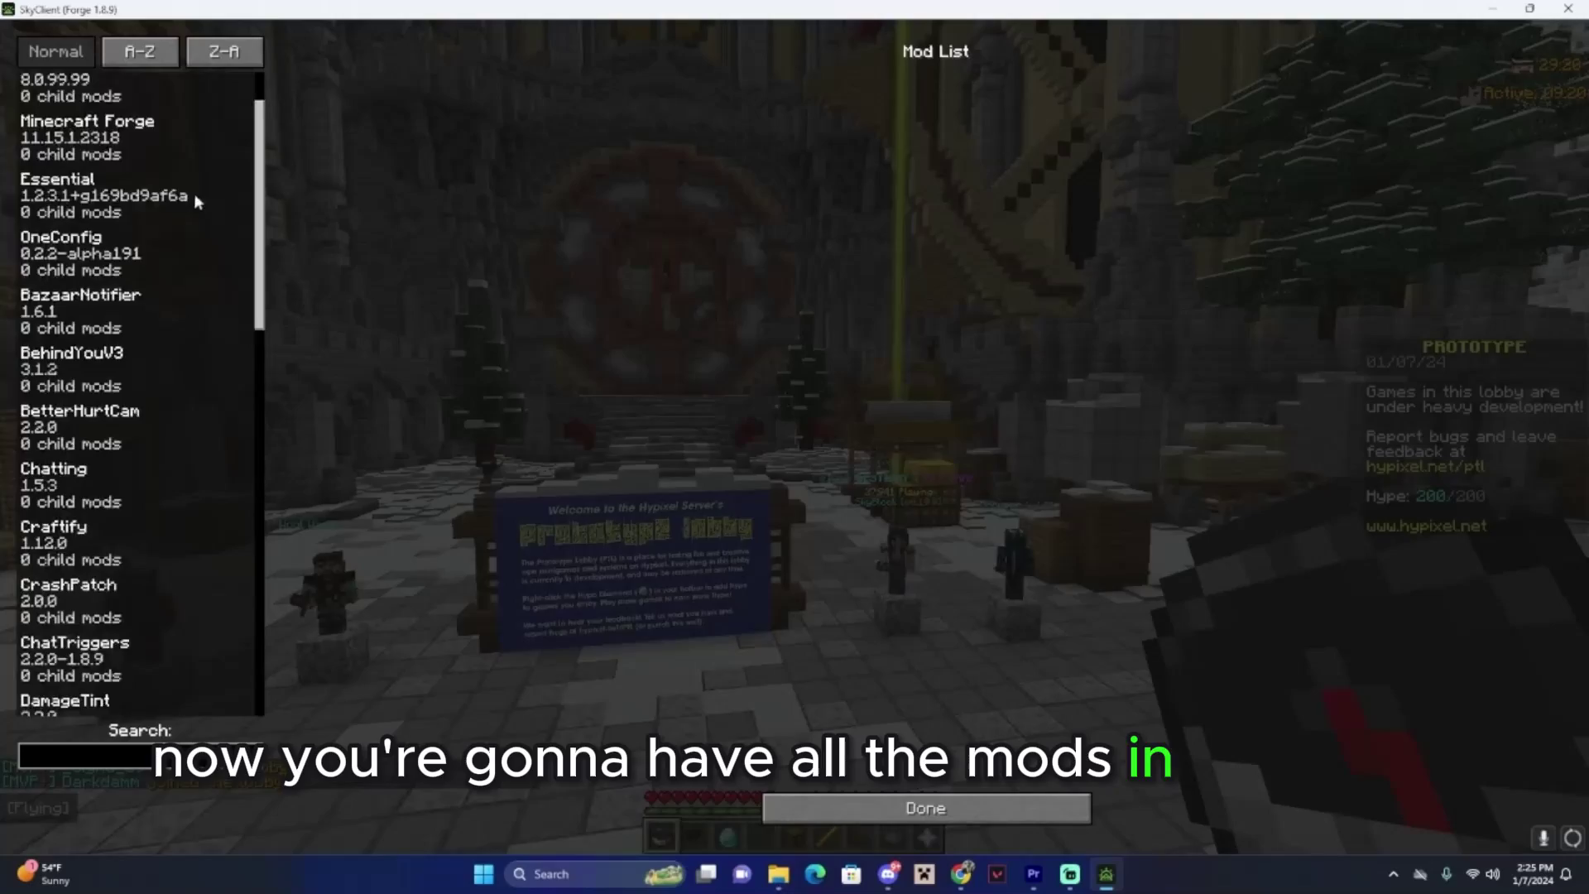
Step: Join SkyBlock and view the Skytils menu and its config with the /skytils command
right_click(794, 447)
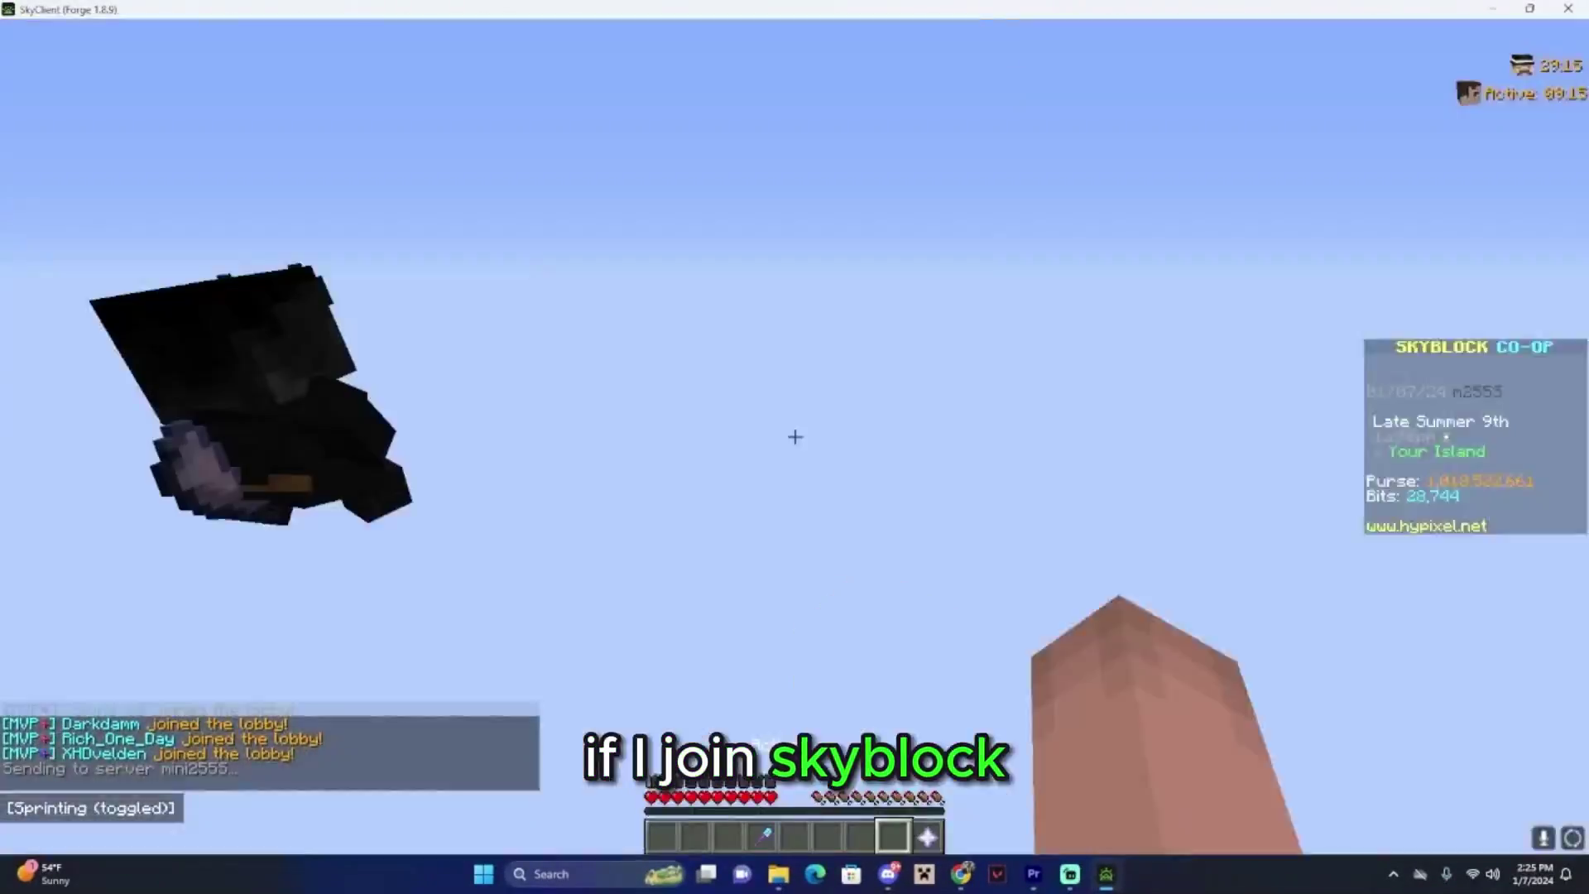
text(/skytils)
key(Return)
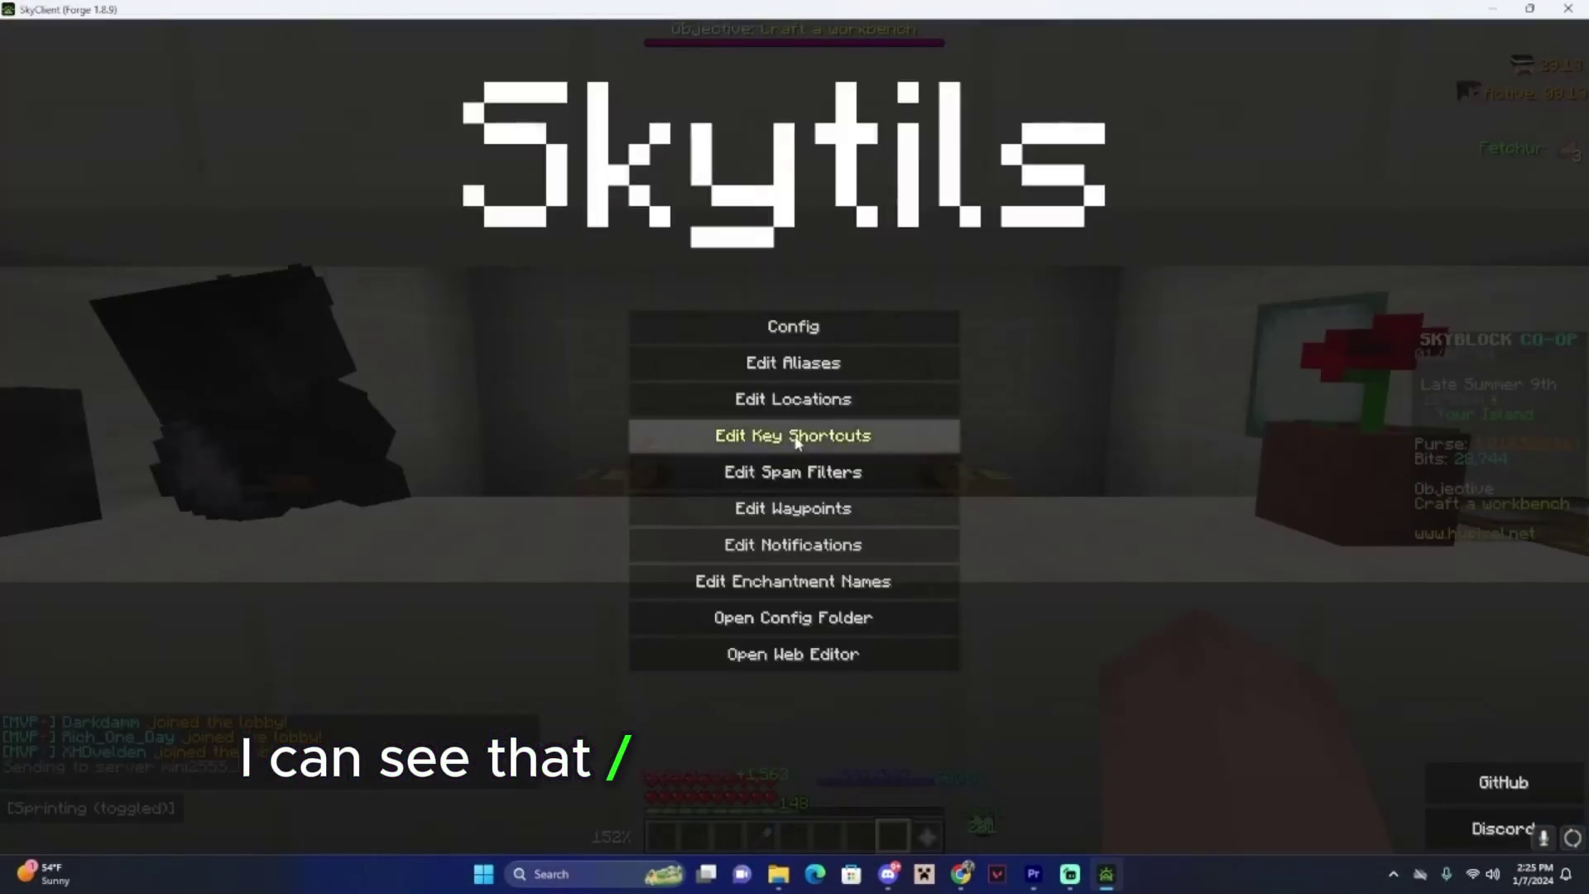
click(764, 332)
key(Escape)
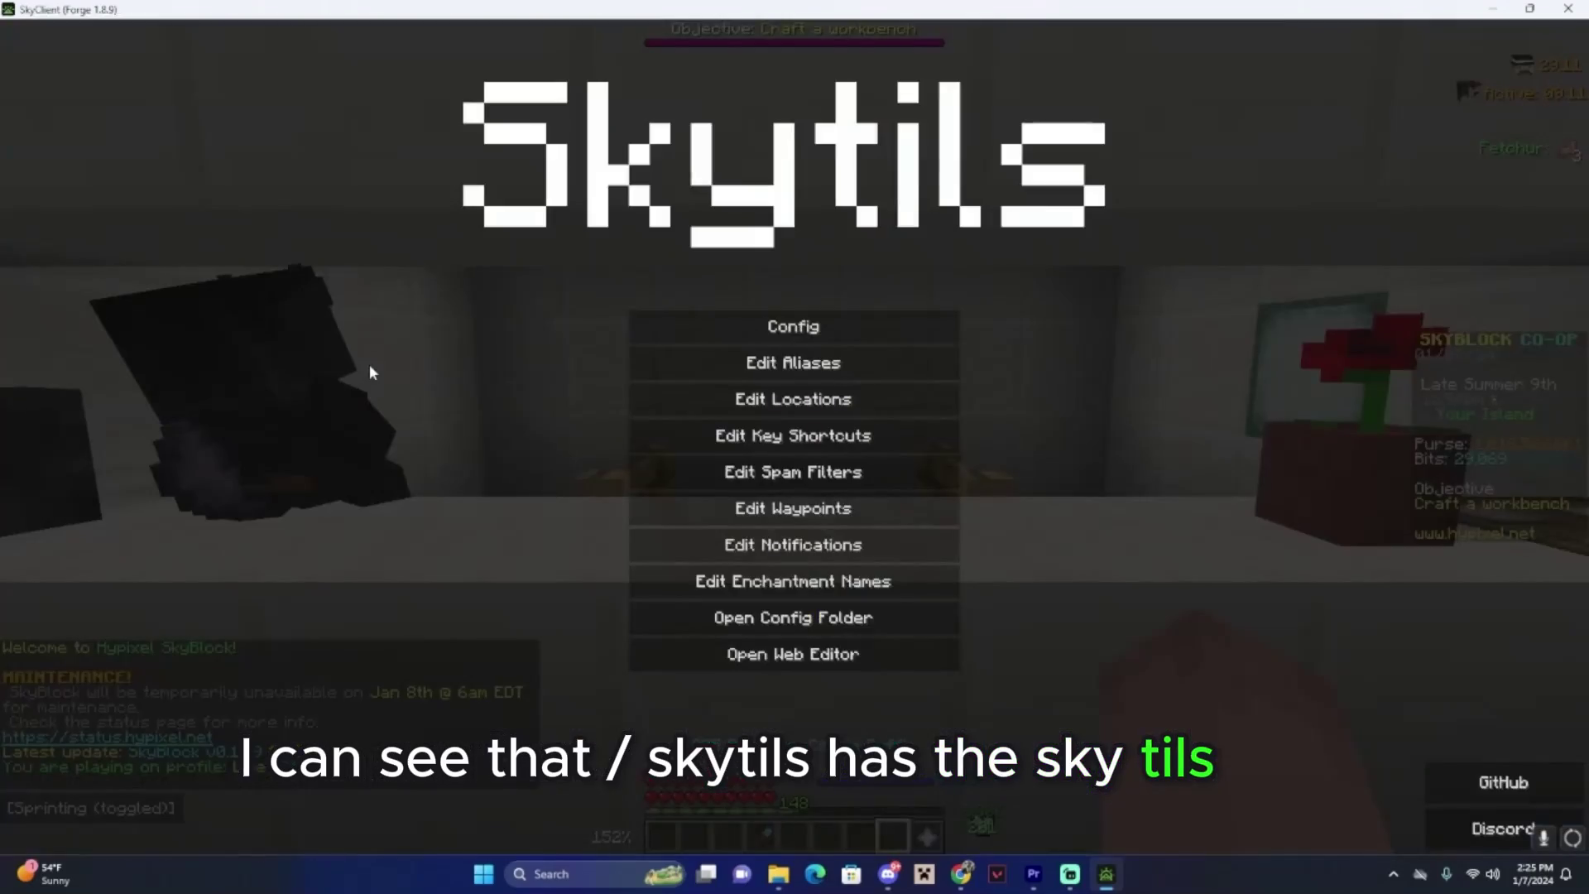
key(Escape)
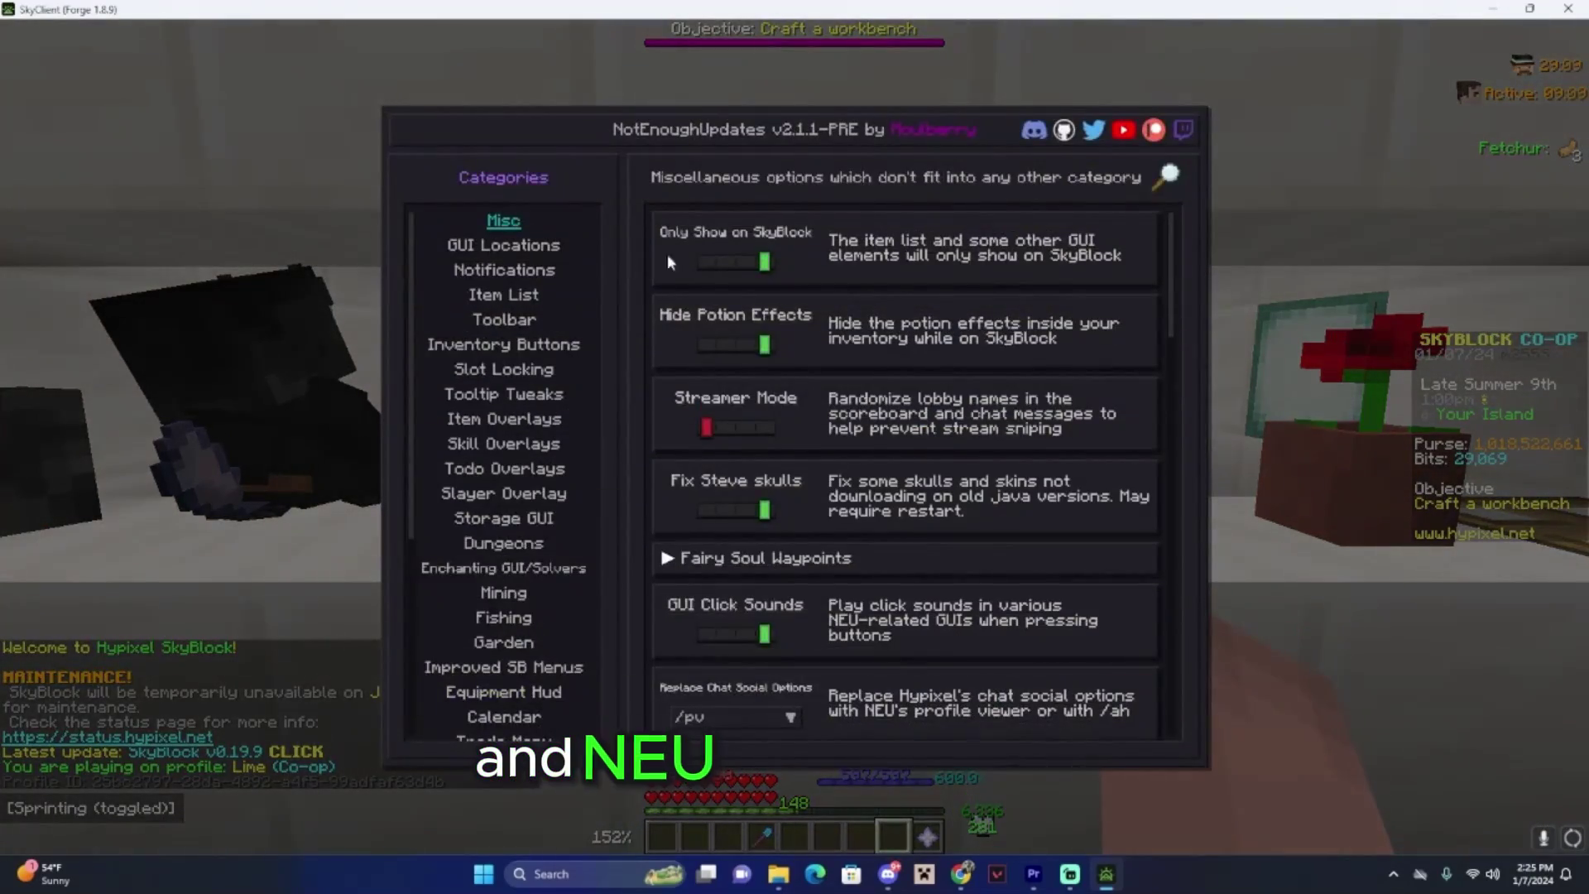
Step: Close the NotEnoughUpdates settings and view the SkyblockAddons features with the /sba command
key(Escape)
key(slash)
text(sba)
key(Return)
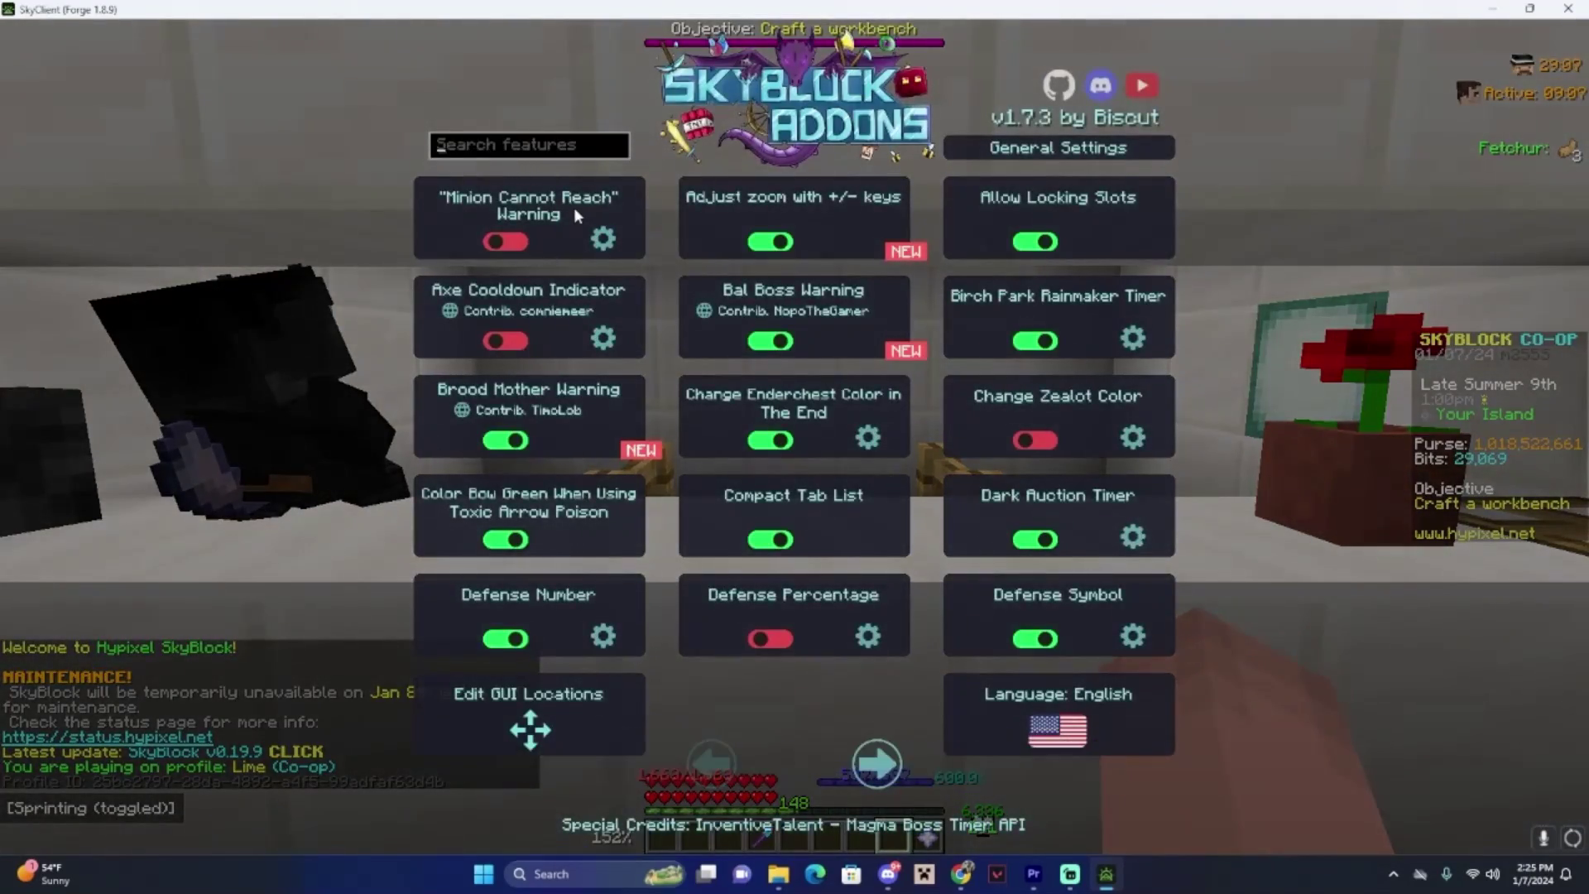
key(Escape)
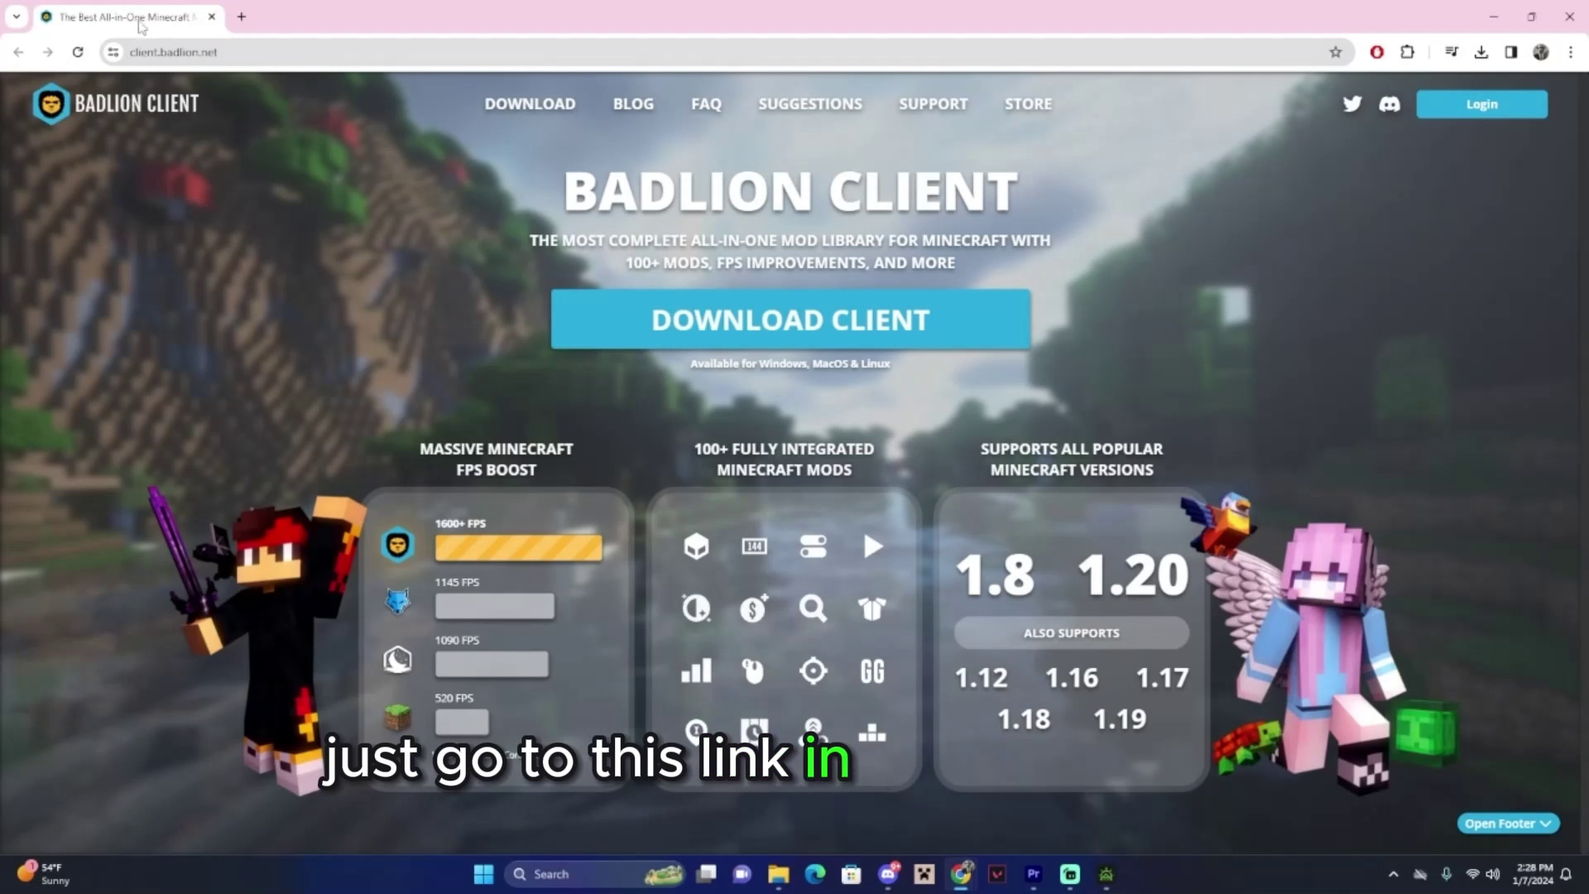
Step: Download the Windows version of Badlion Client from its website and run the setup file
click(792, 321)
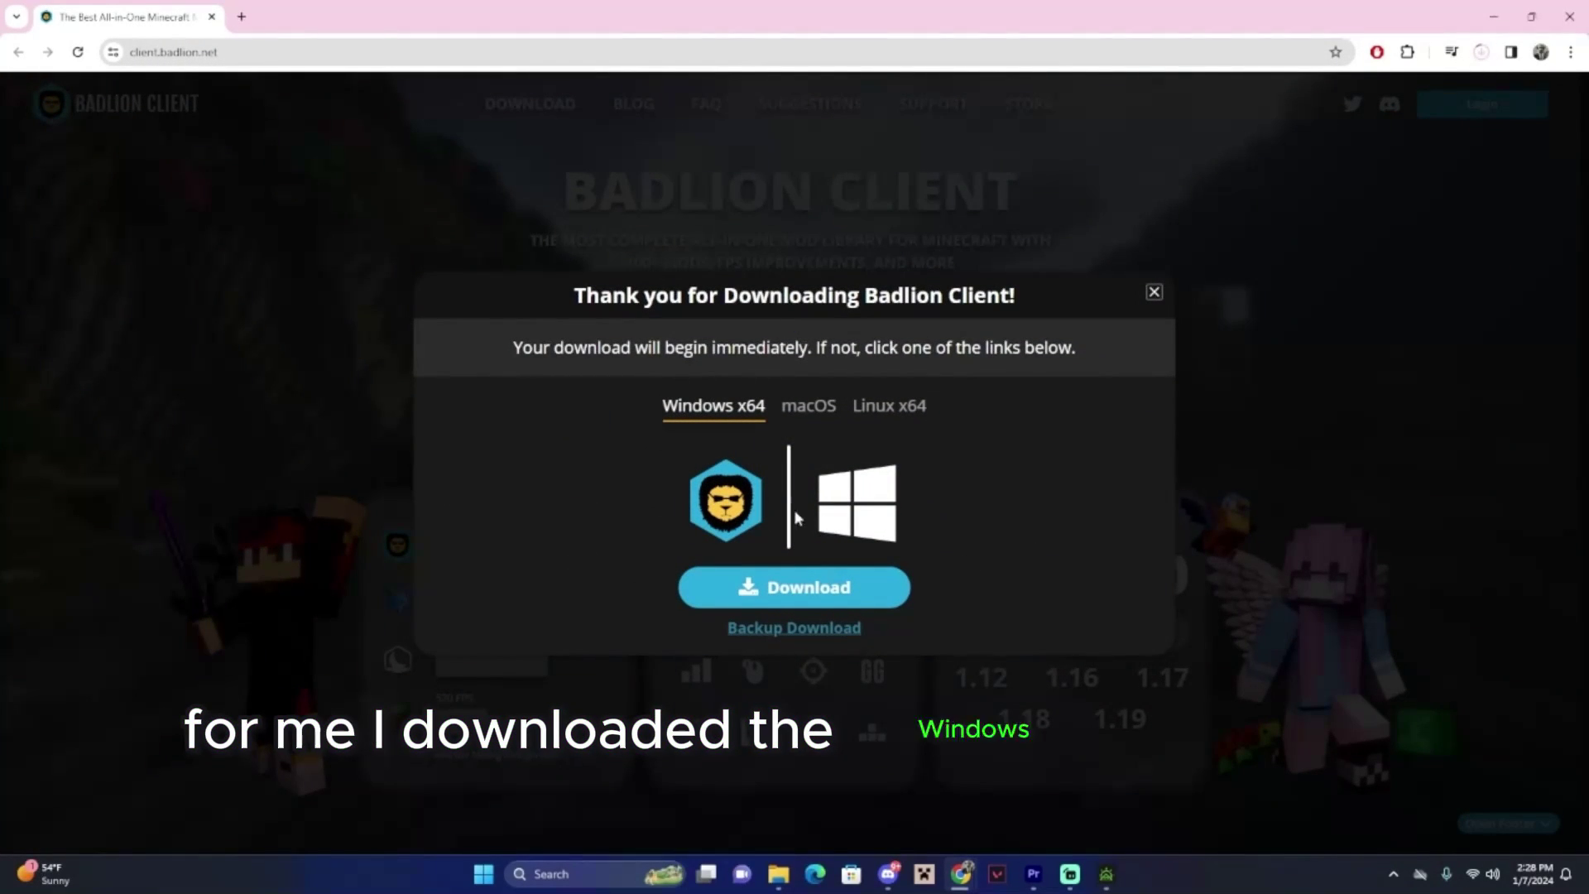
click(1482, 52)
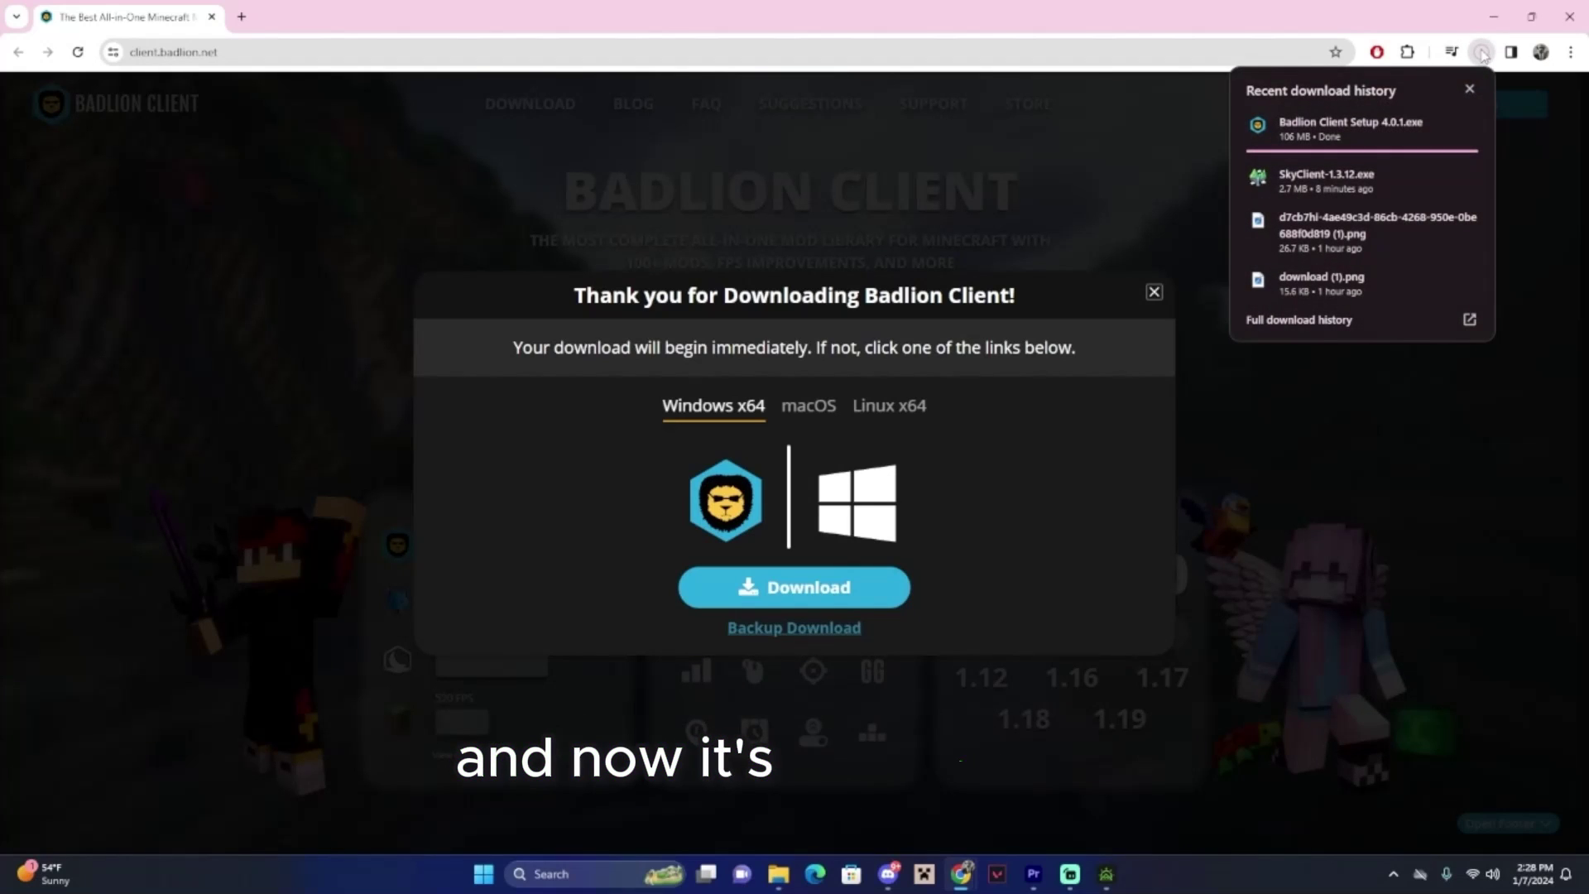
click(1374, 146)
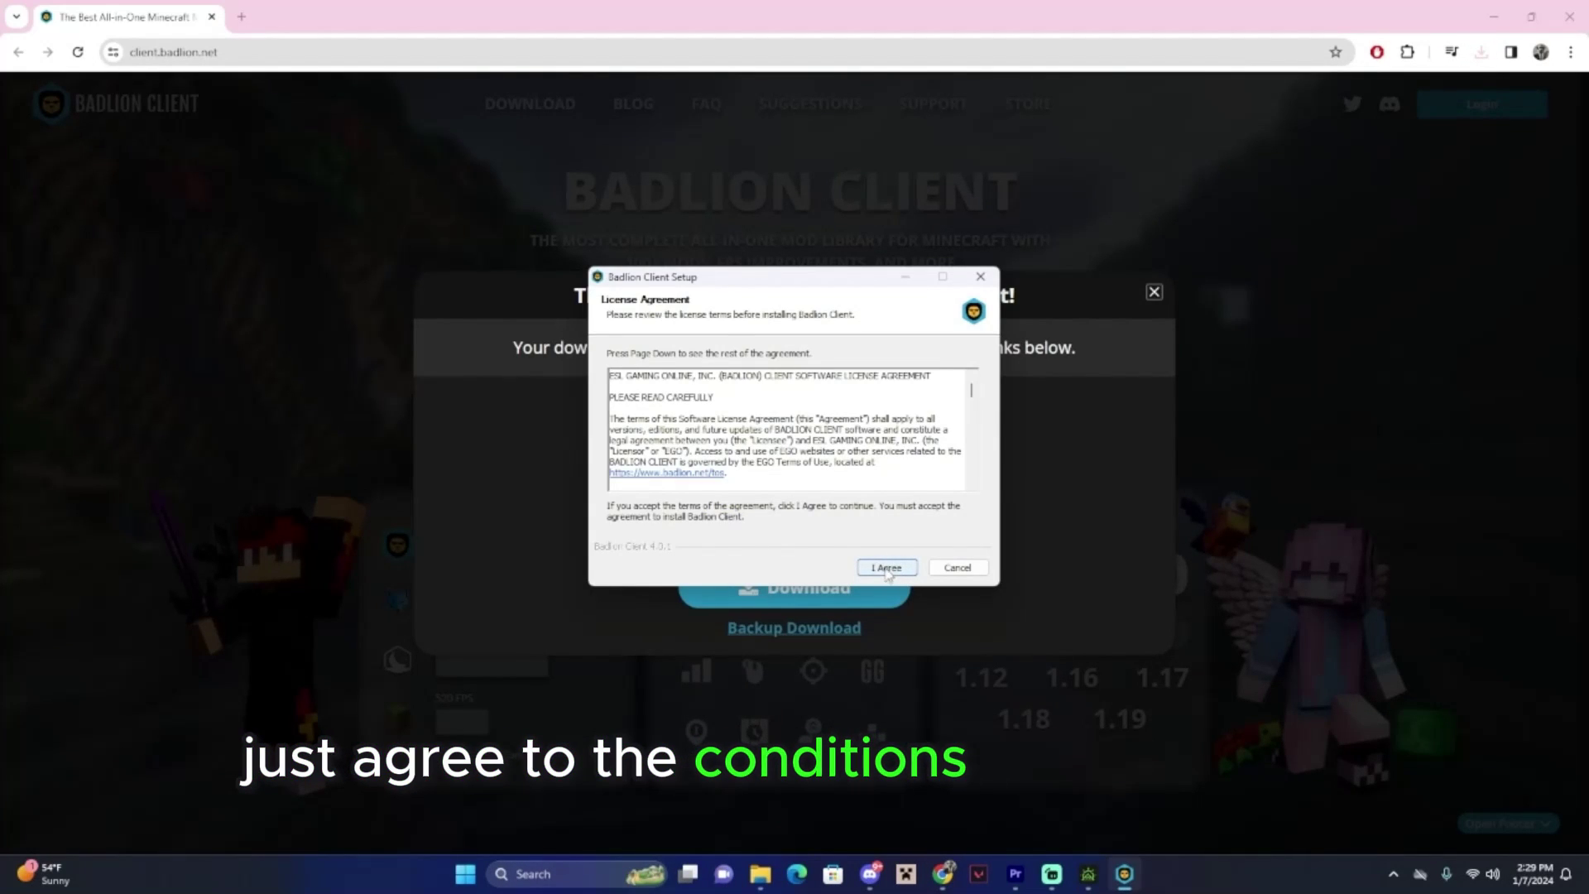
Step: Accept the license agreement, install Badlion Client only for the current user, and finish setup with the client set to run
click(888, 568)
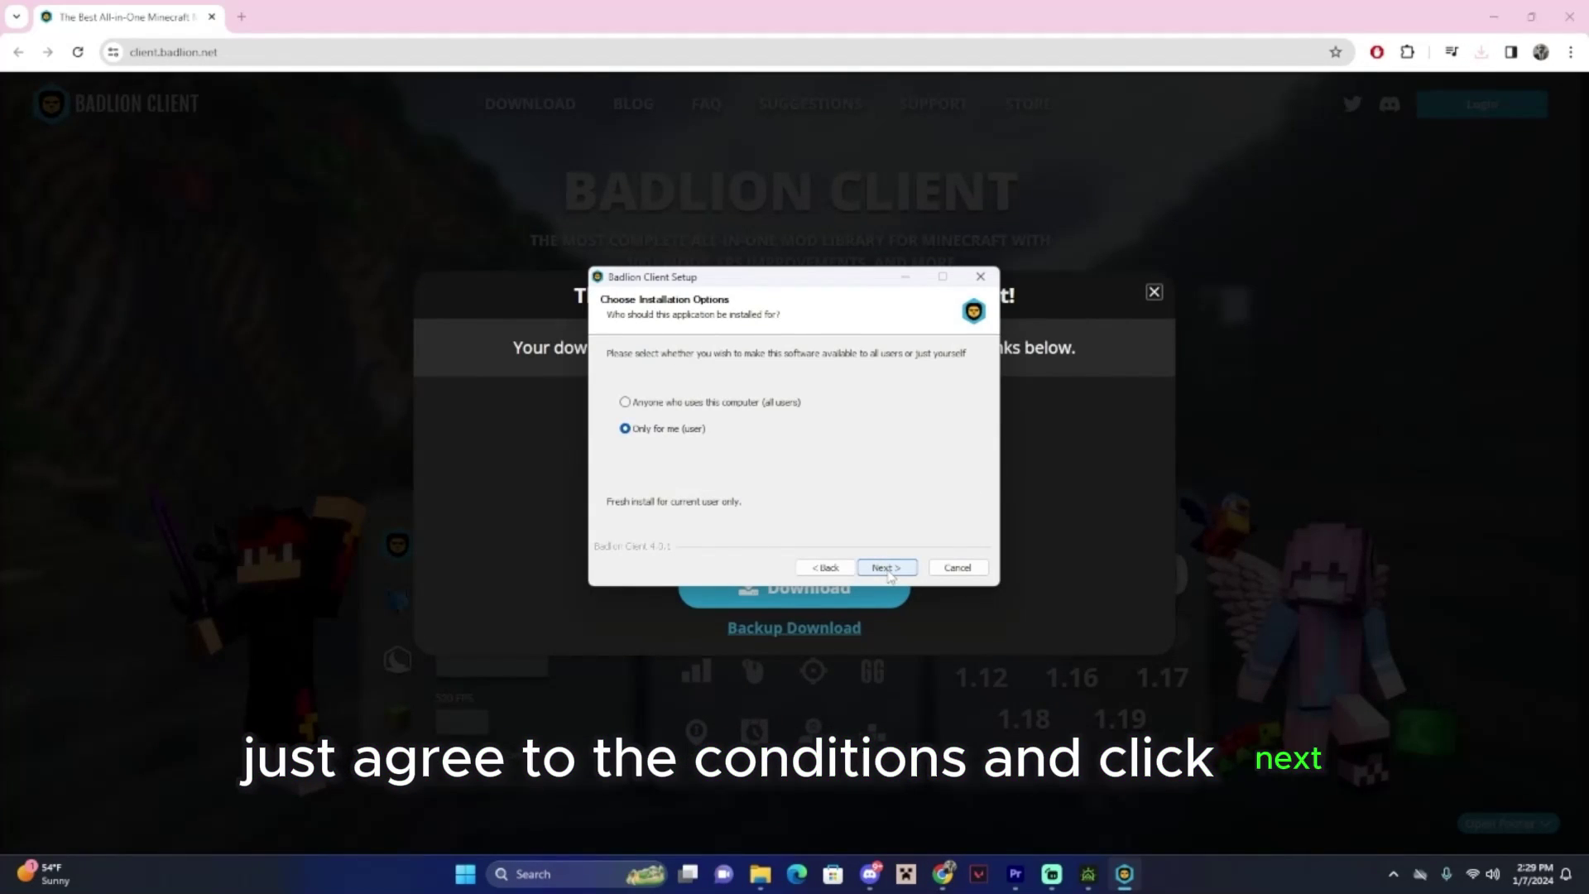
click(888, 568)
click(884, 575)
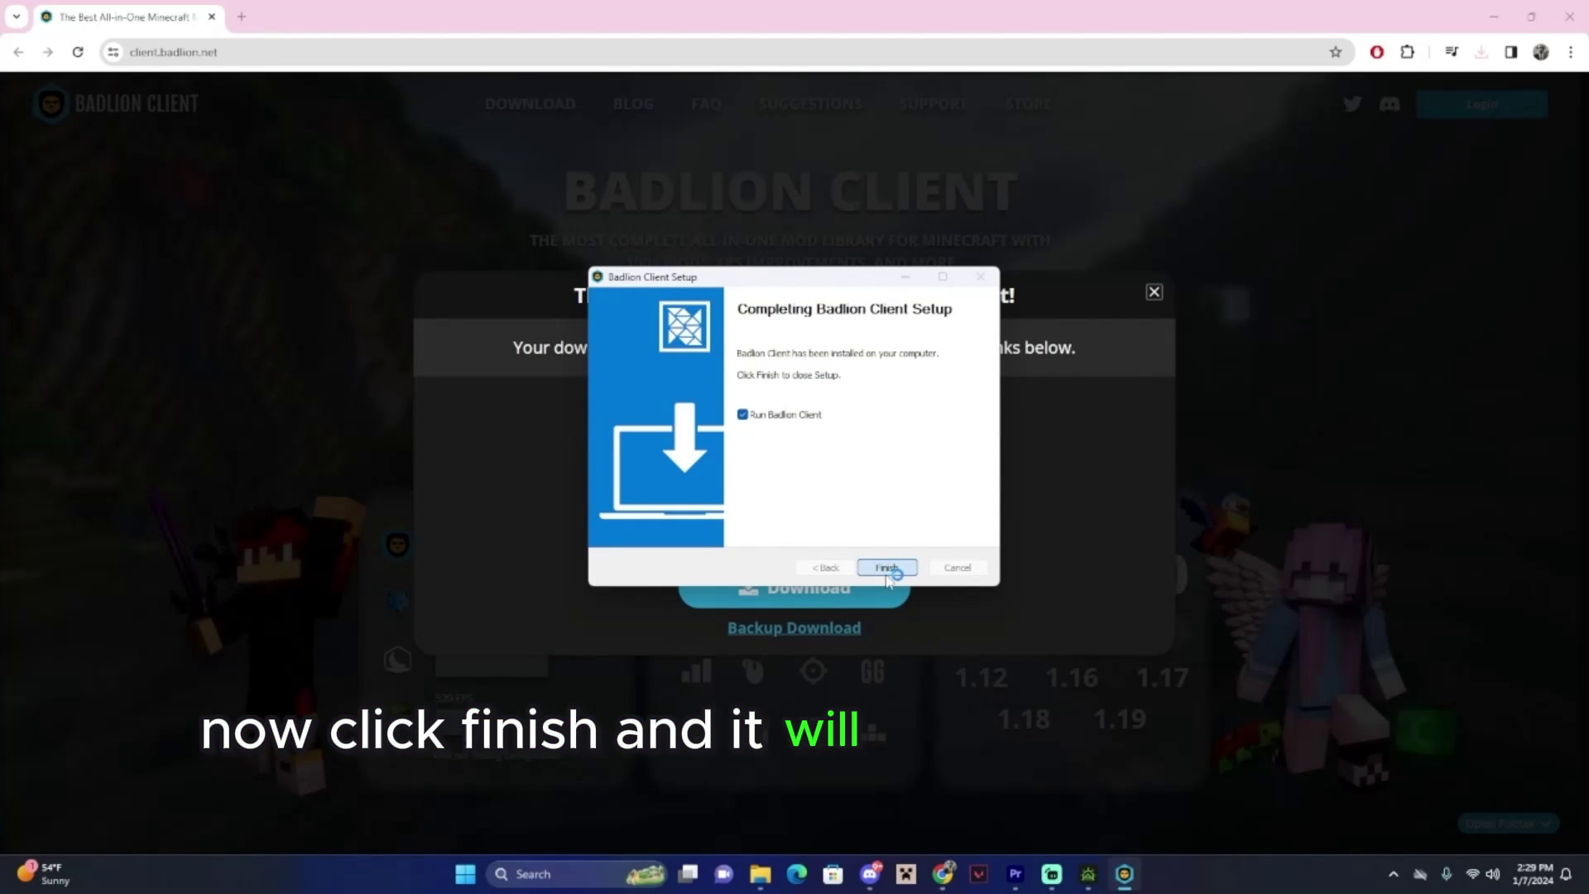
click(888, 568)
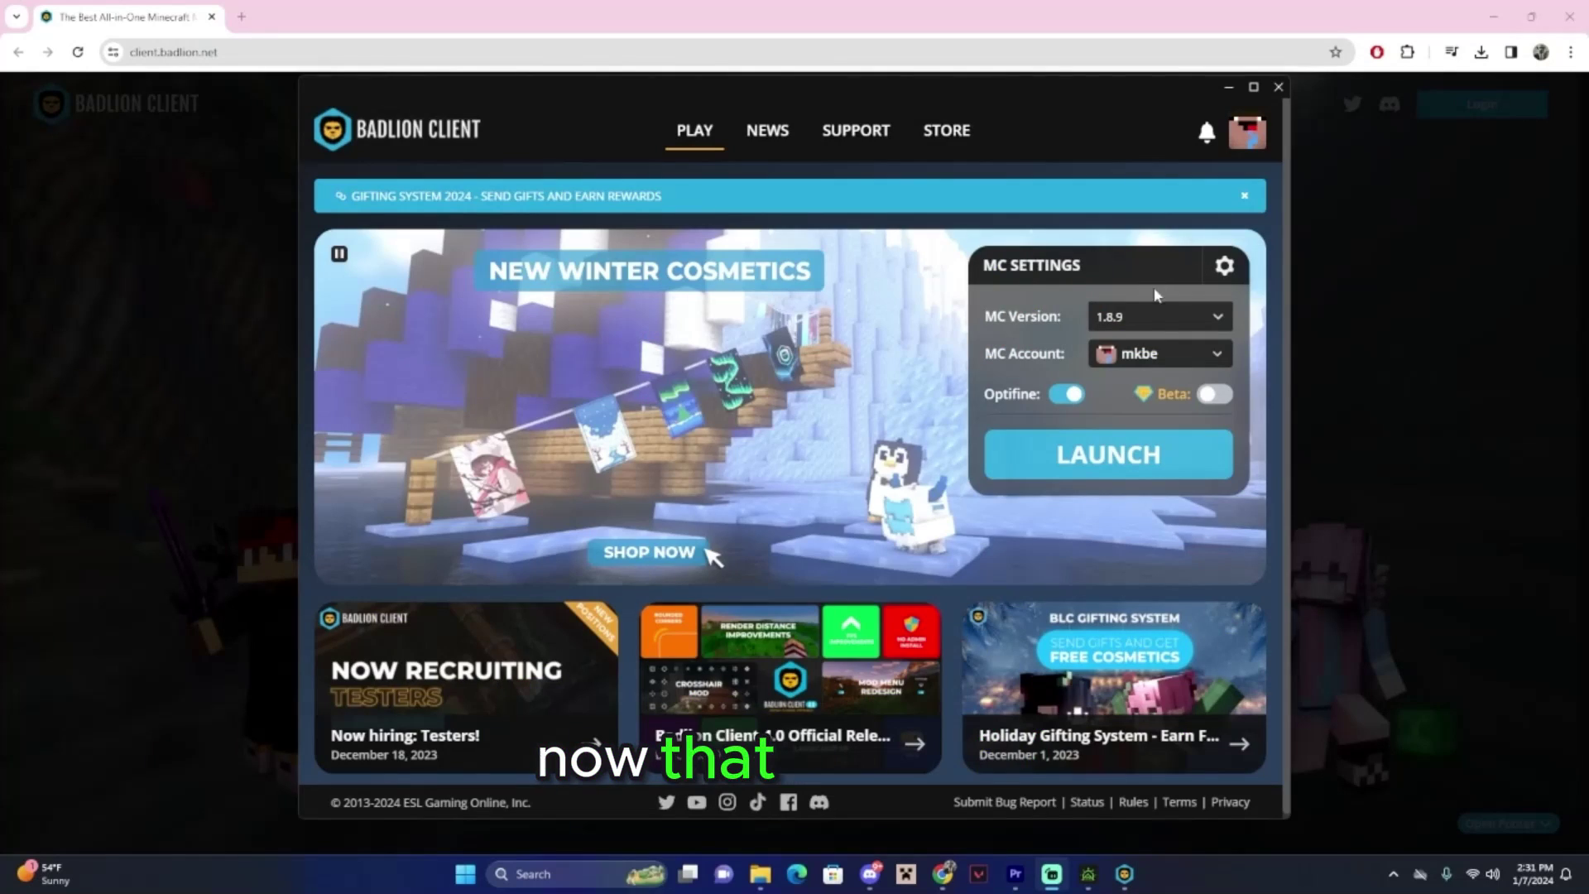
Step: Review Badlion Client's Minecraft settings and raise the allocated RAM slightly
click(1225, 265)
scroll(952, 505, down, 4)
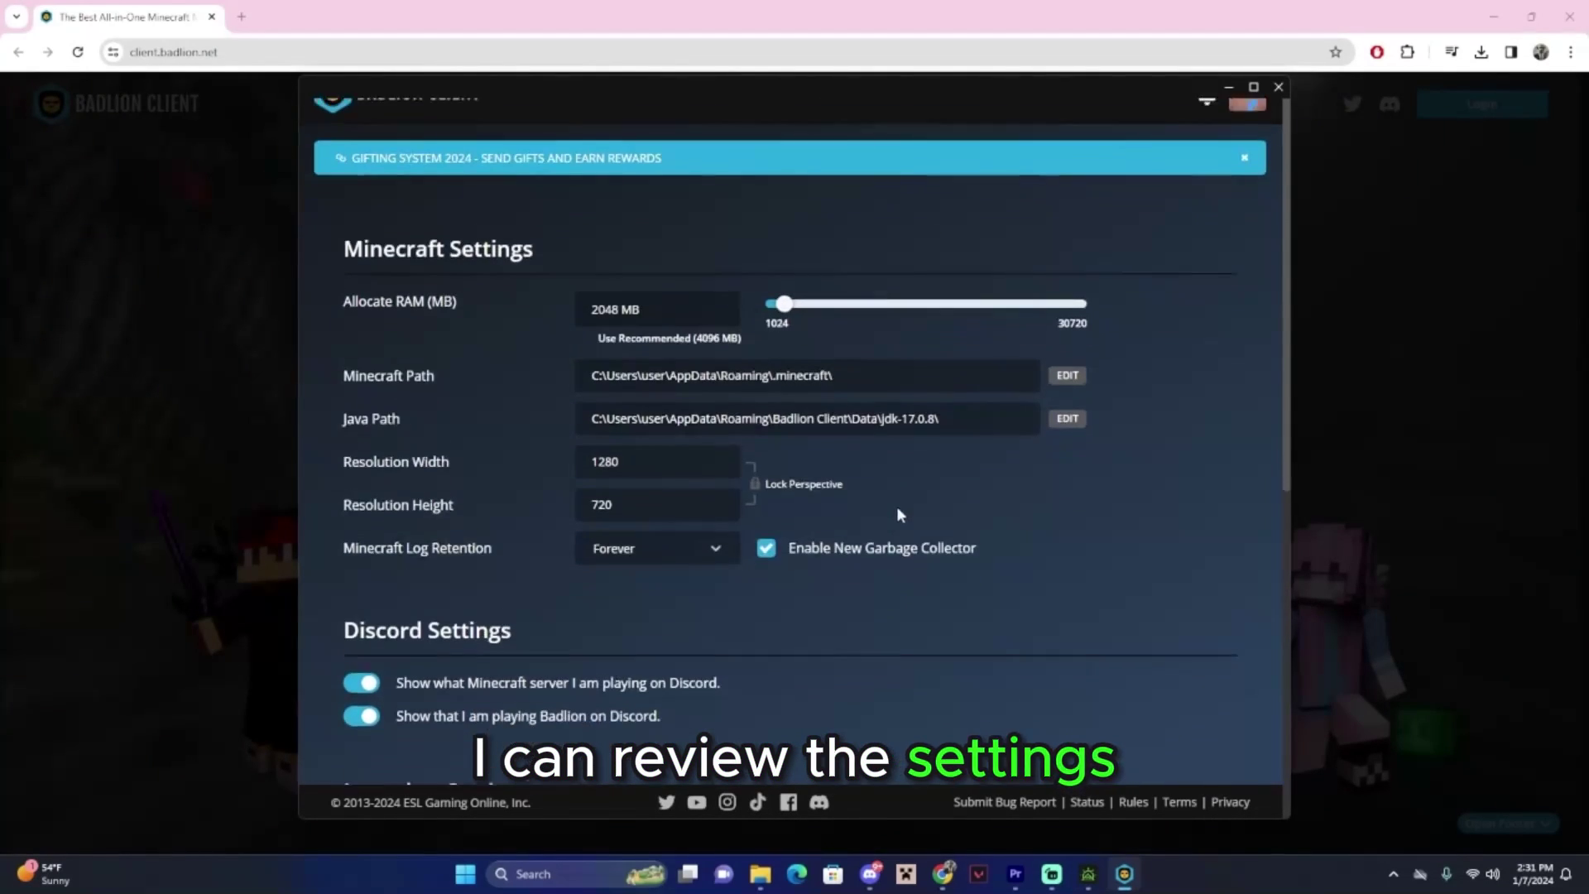
scroll(997, 259, up, 3)
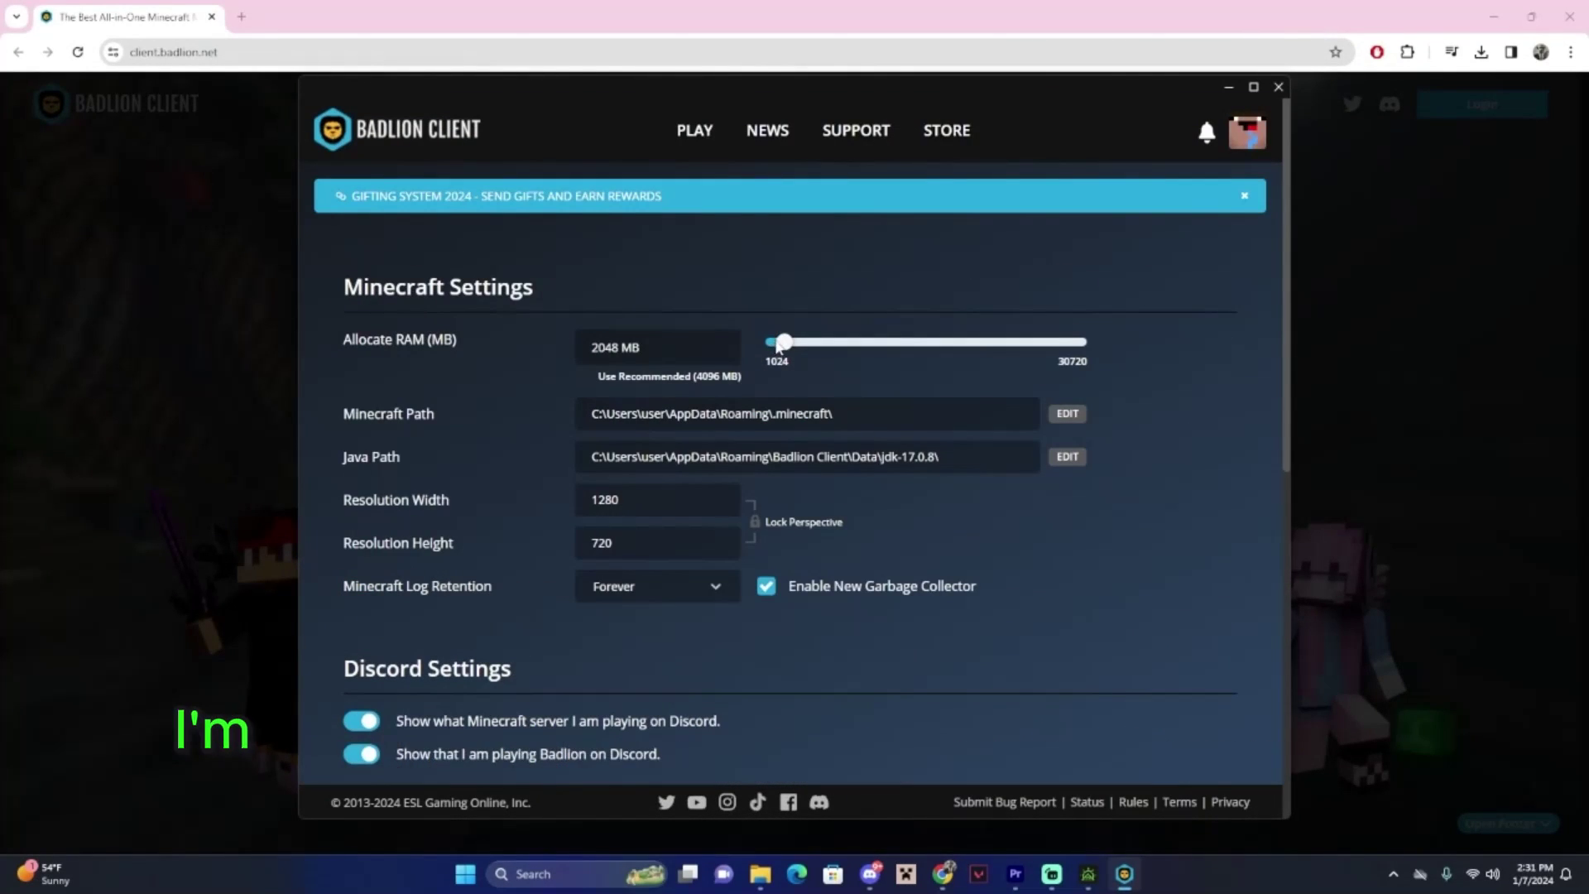
drag(802, 346, 818, 348)
Step: Launch Minecraft 1.8.9 through Badlion Client and enter multiplayer
click(709, 133)
click(1034, 444)
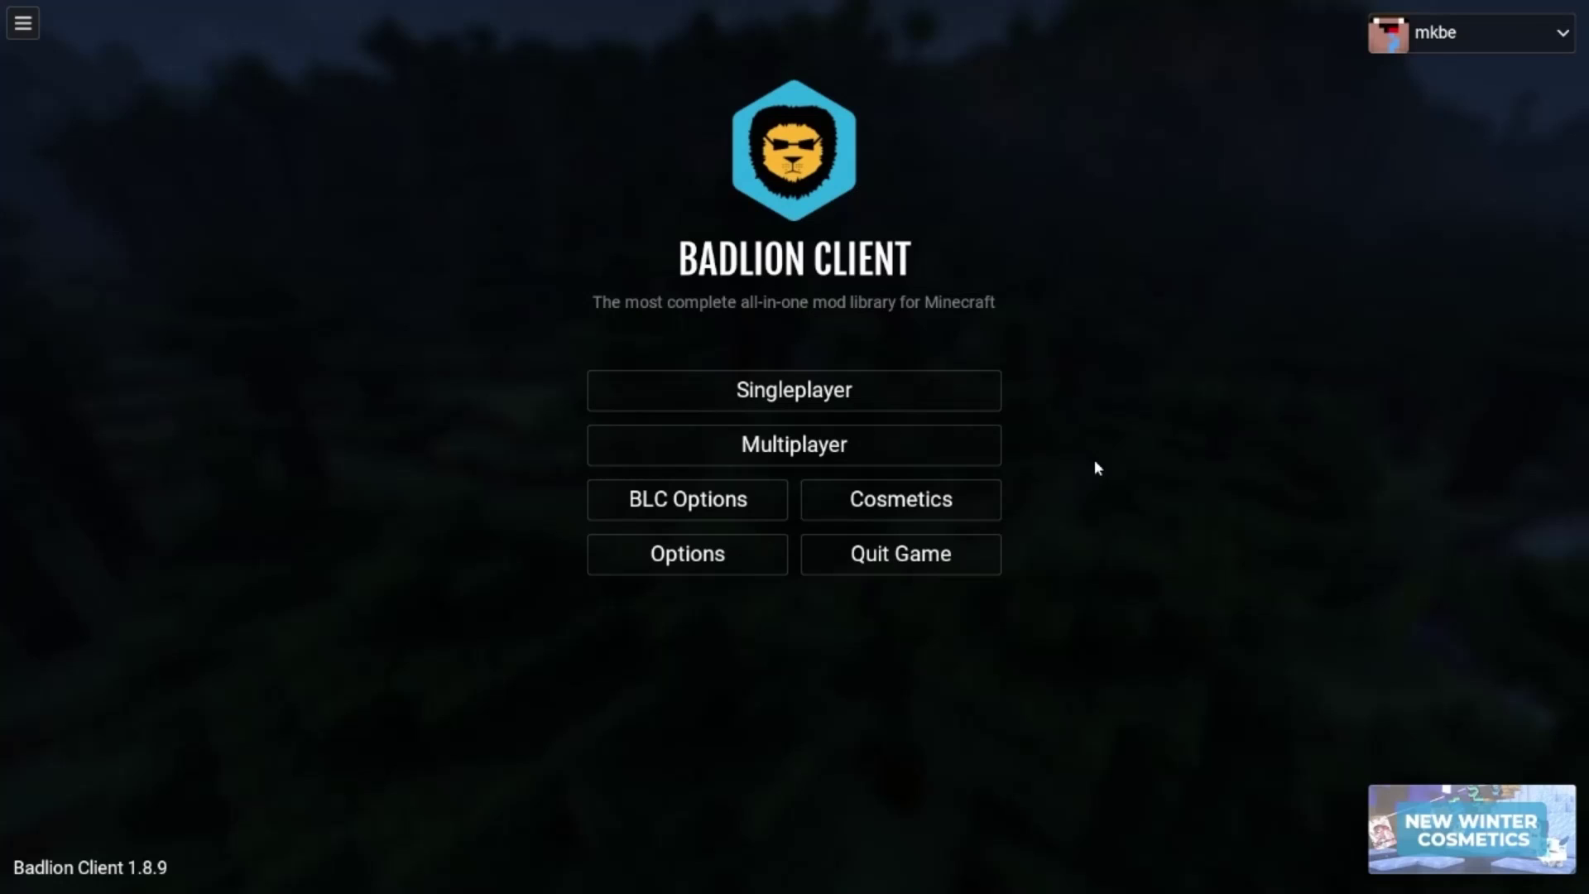
click(947, 462)
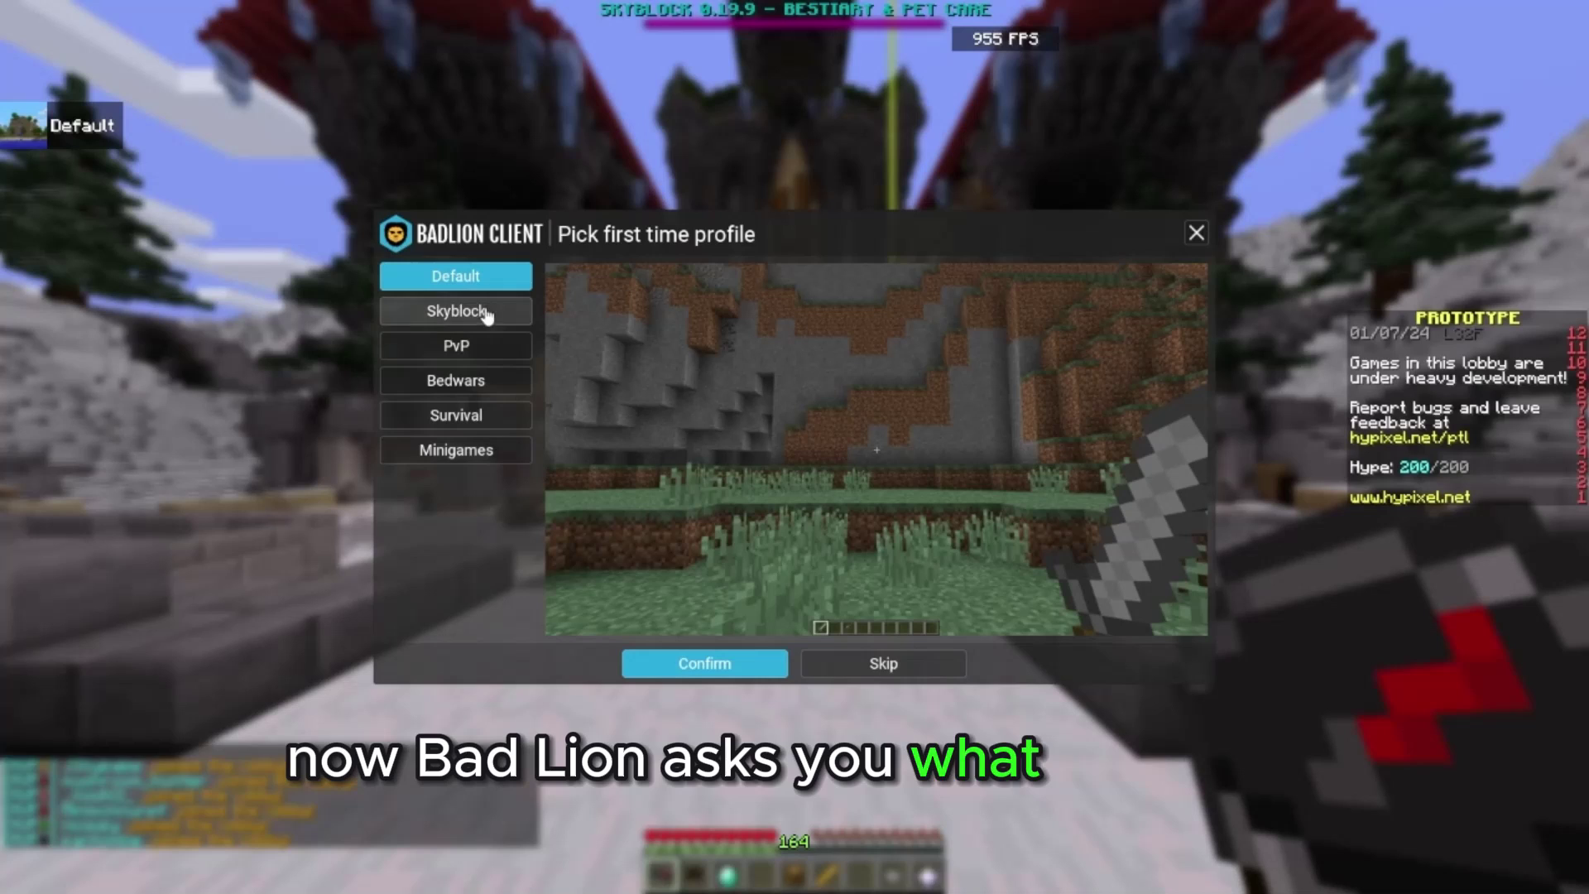
Step: Choose Skyblock as the first-time profile in Badlion Client and confirm it
click(486, 315)
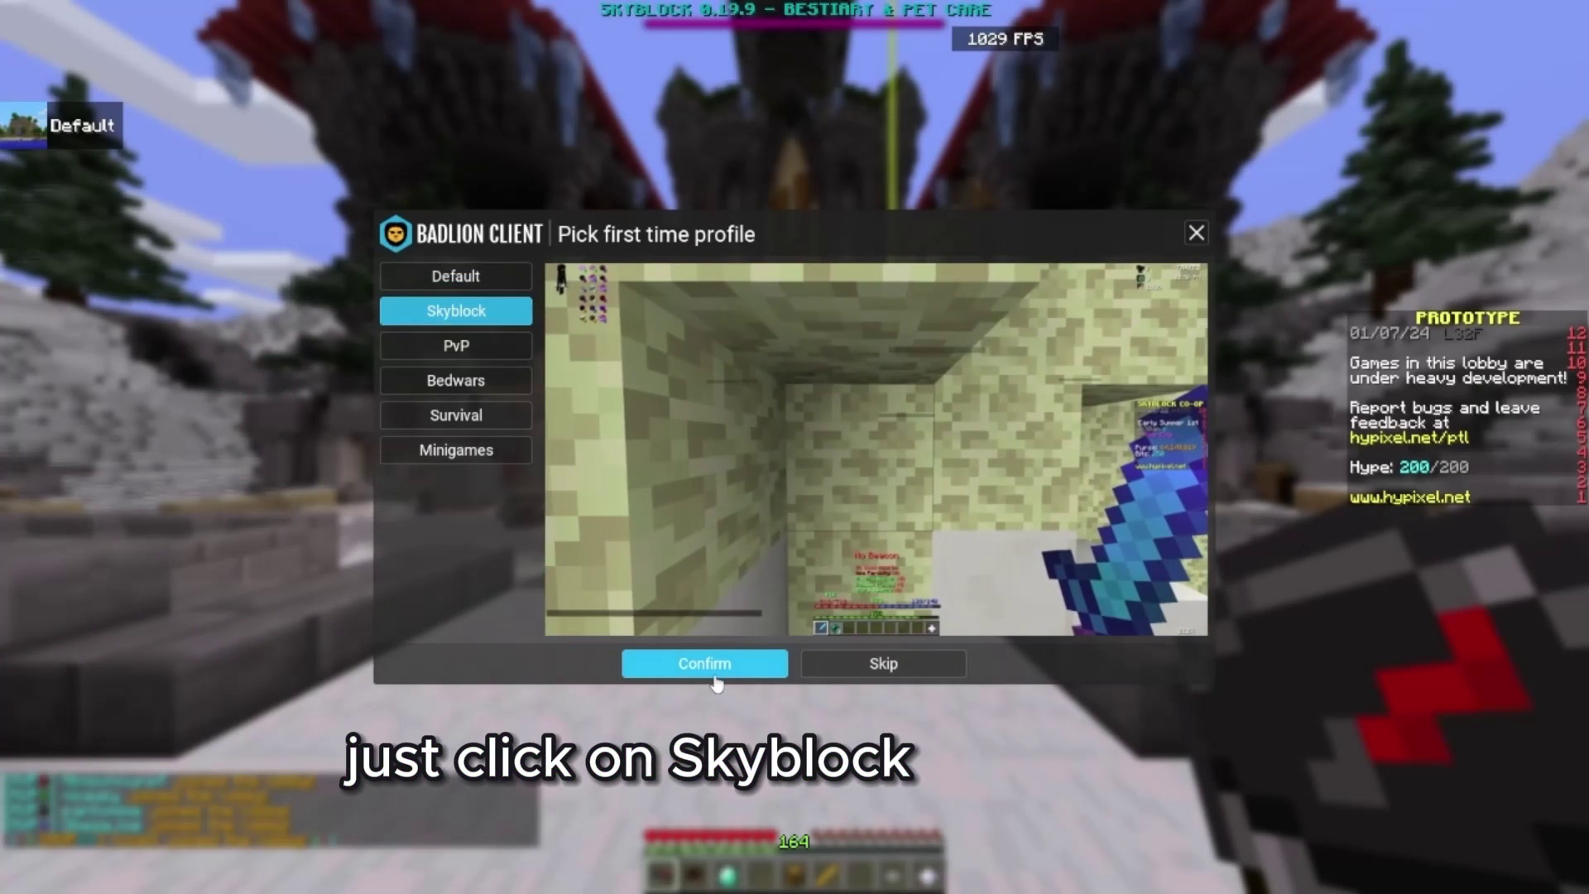
click(704, 663)
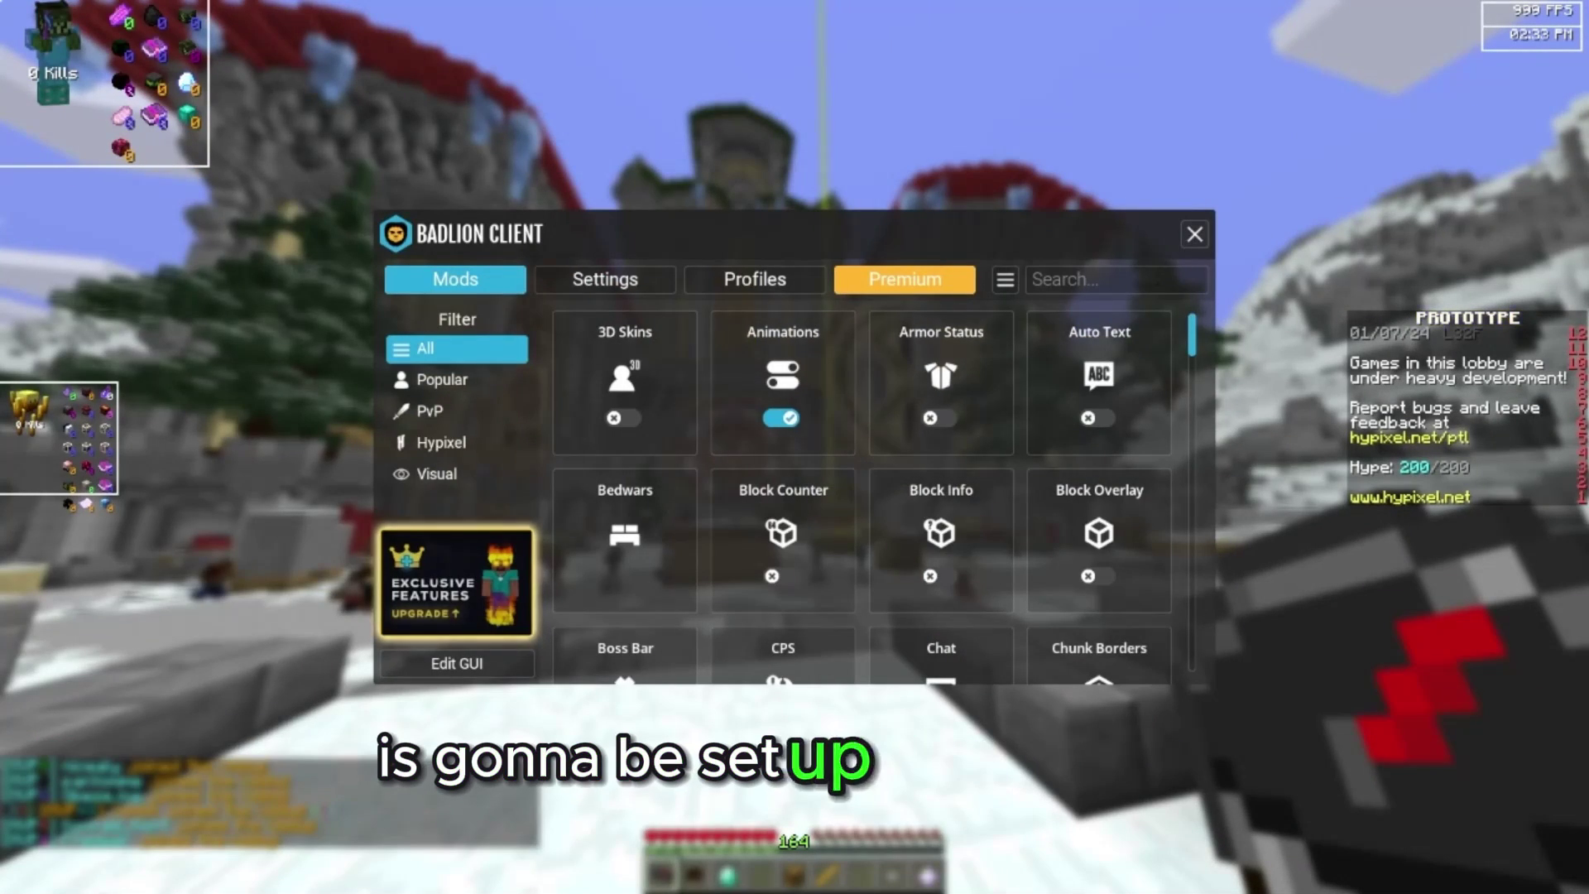
Step: Search the mods for "skyblock", look through the Skyblock mod's feature categories, and return to the full mod list
text(sky)
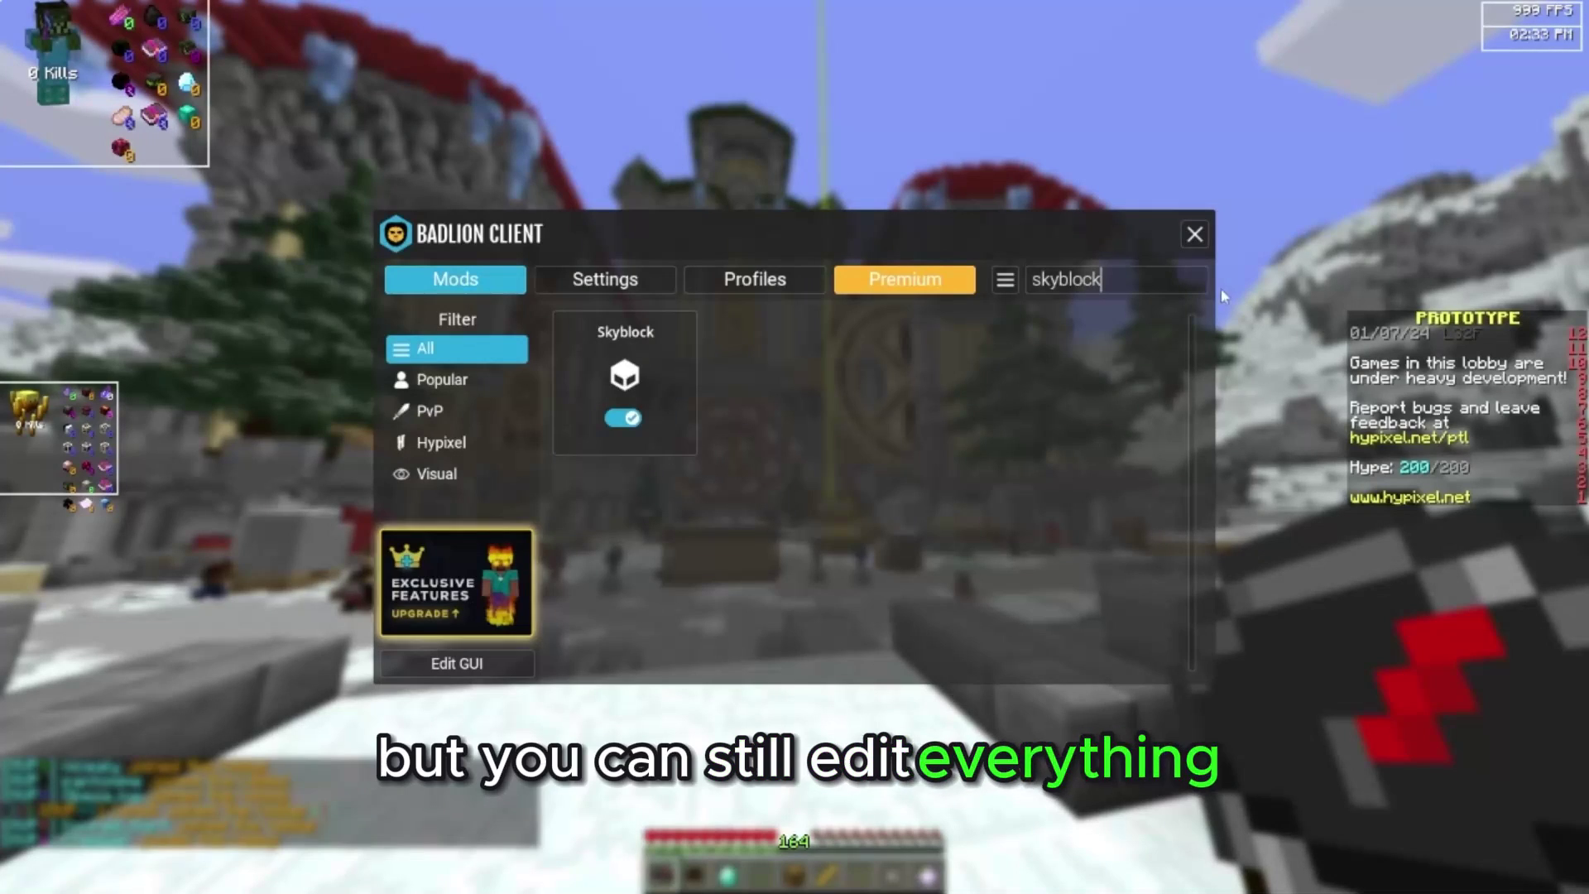
text(block)
click(681, 414)
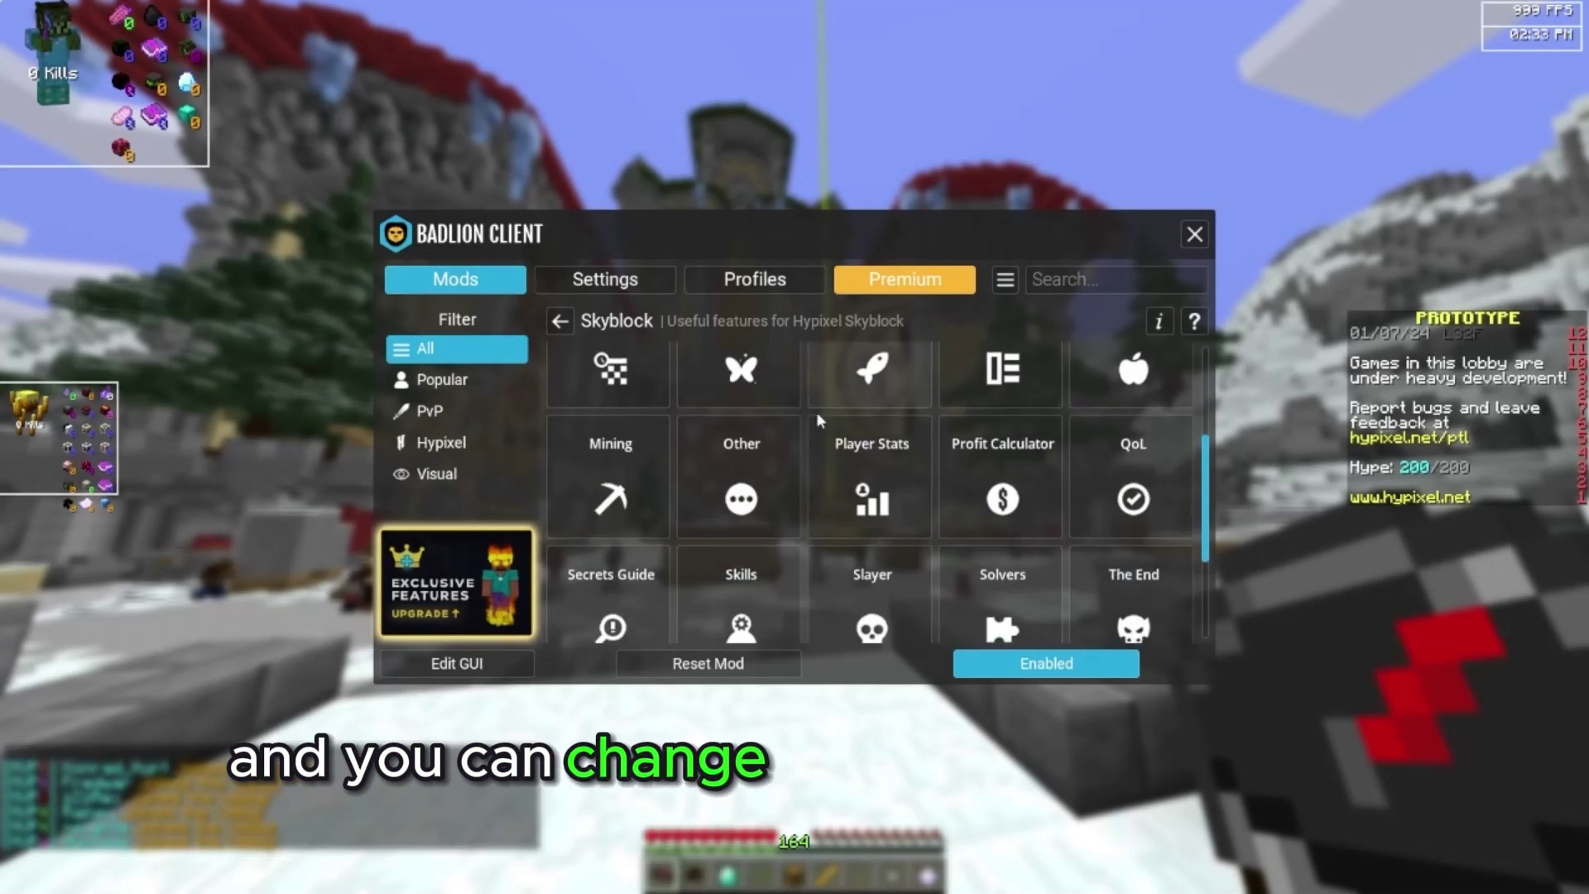
scroll(816, 411, down, 3)
click(560, 321)
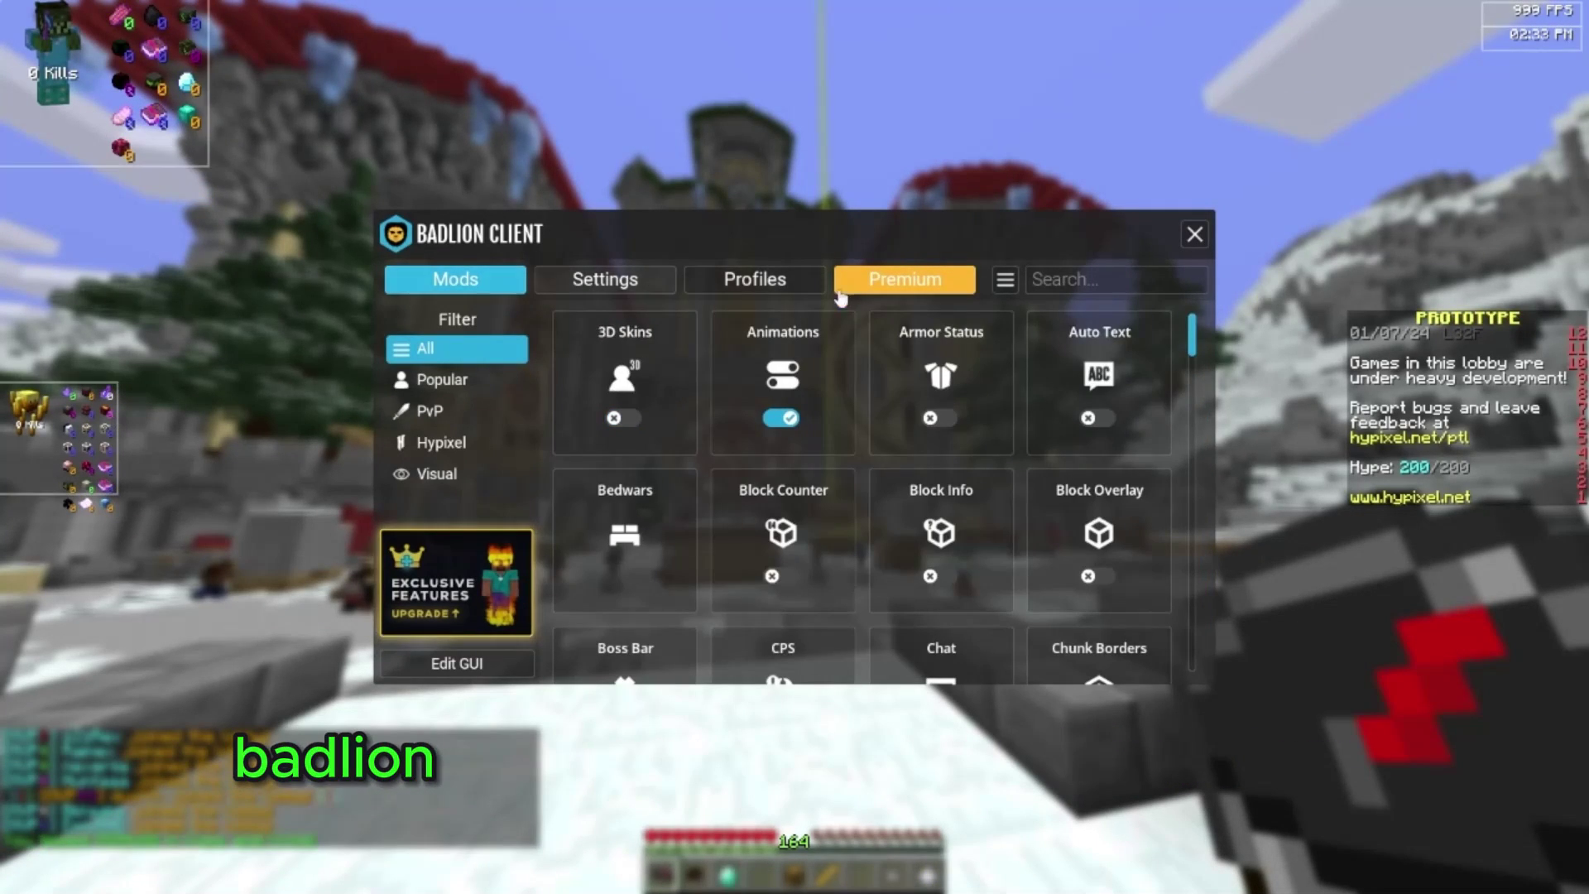
Step: Browse the full list of Badlion mods and toggle the Particles mod
scroll(863, 368, down, 10)
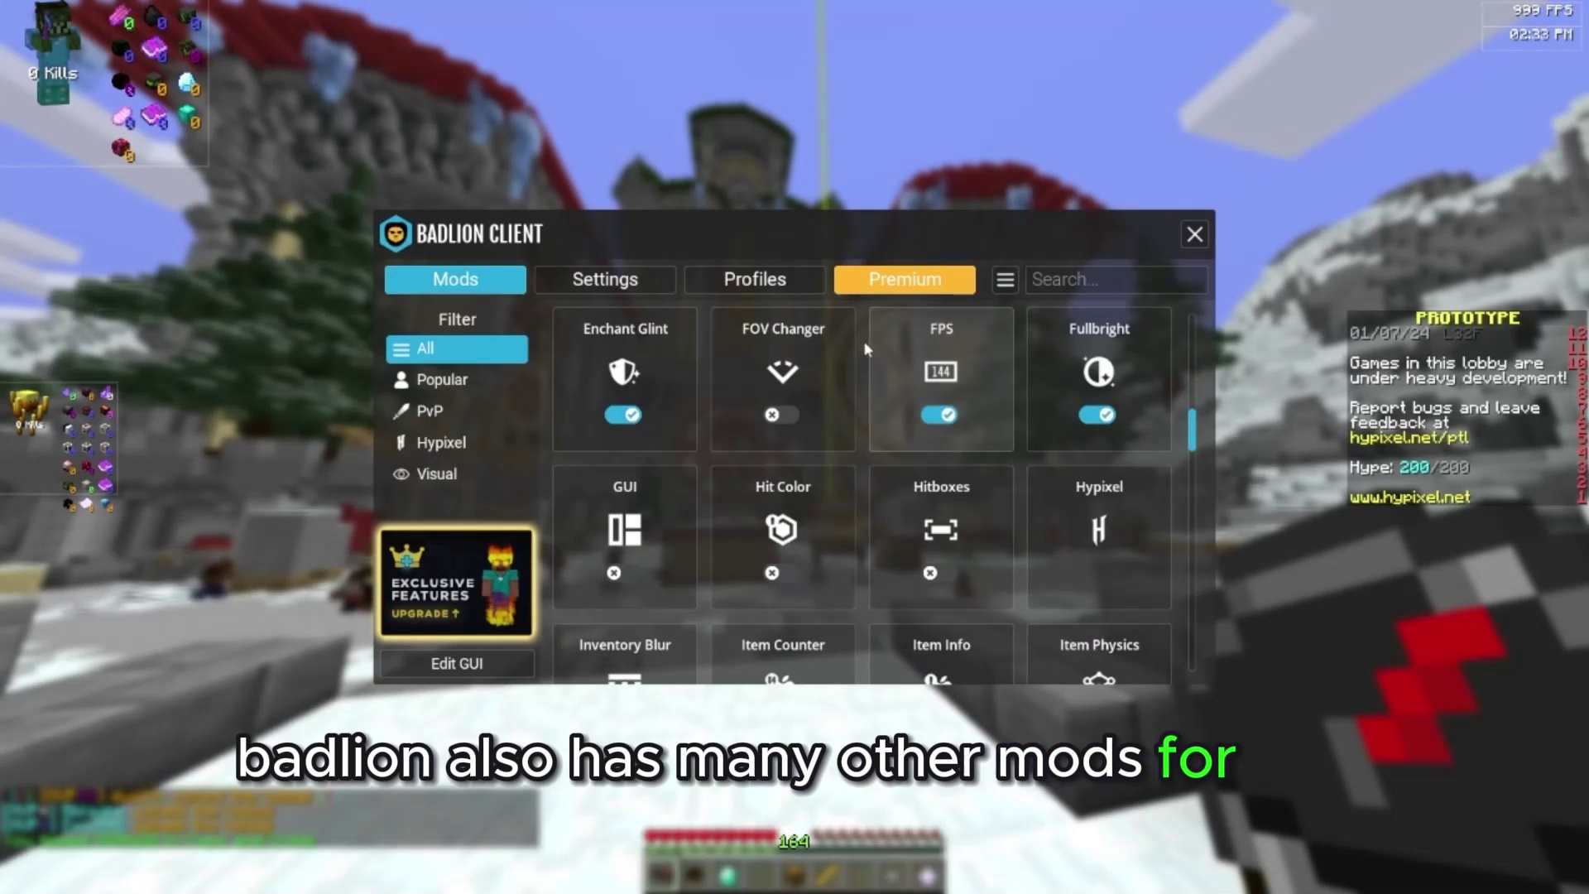
scroll(863, 368, down, 9)
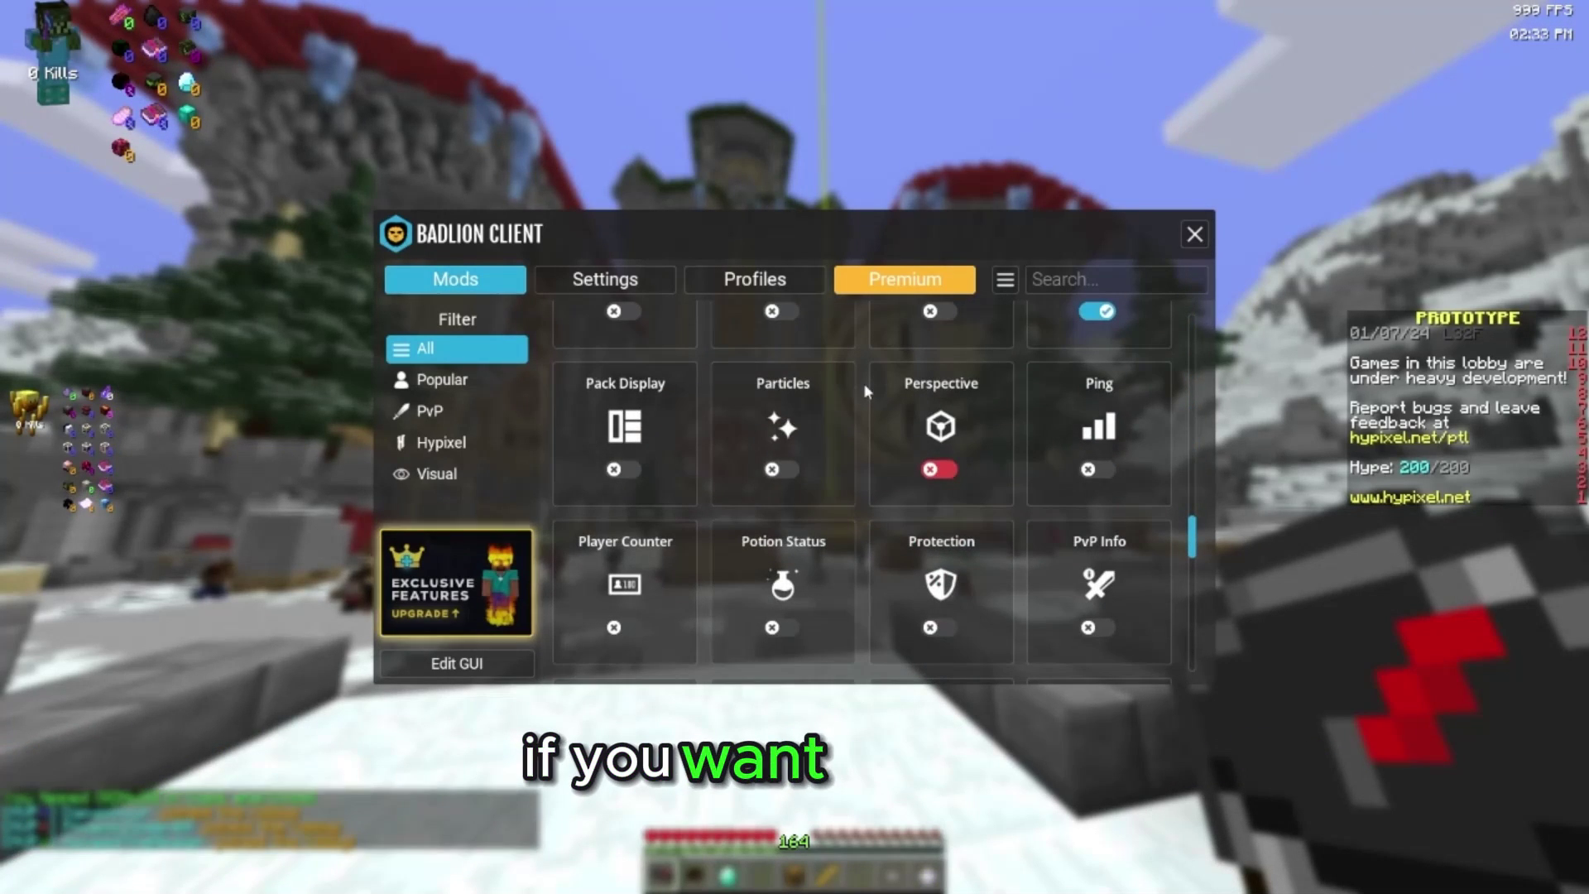
click(783, 470)
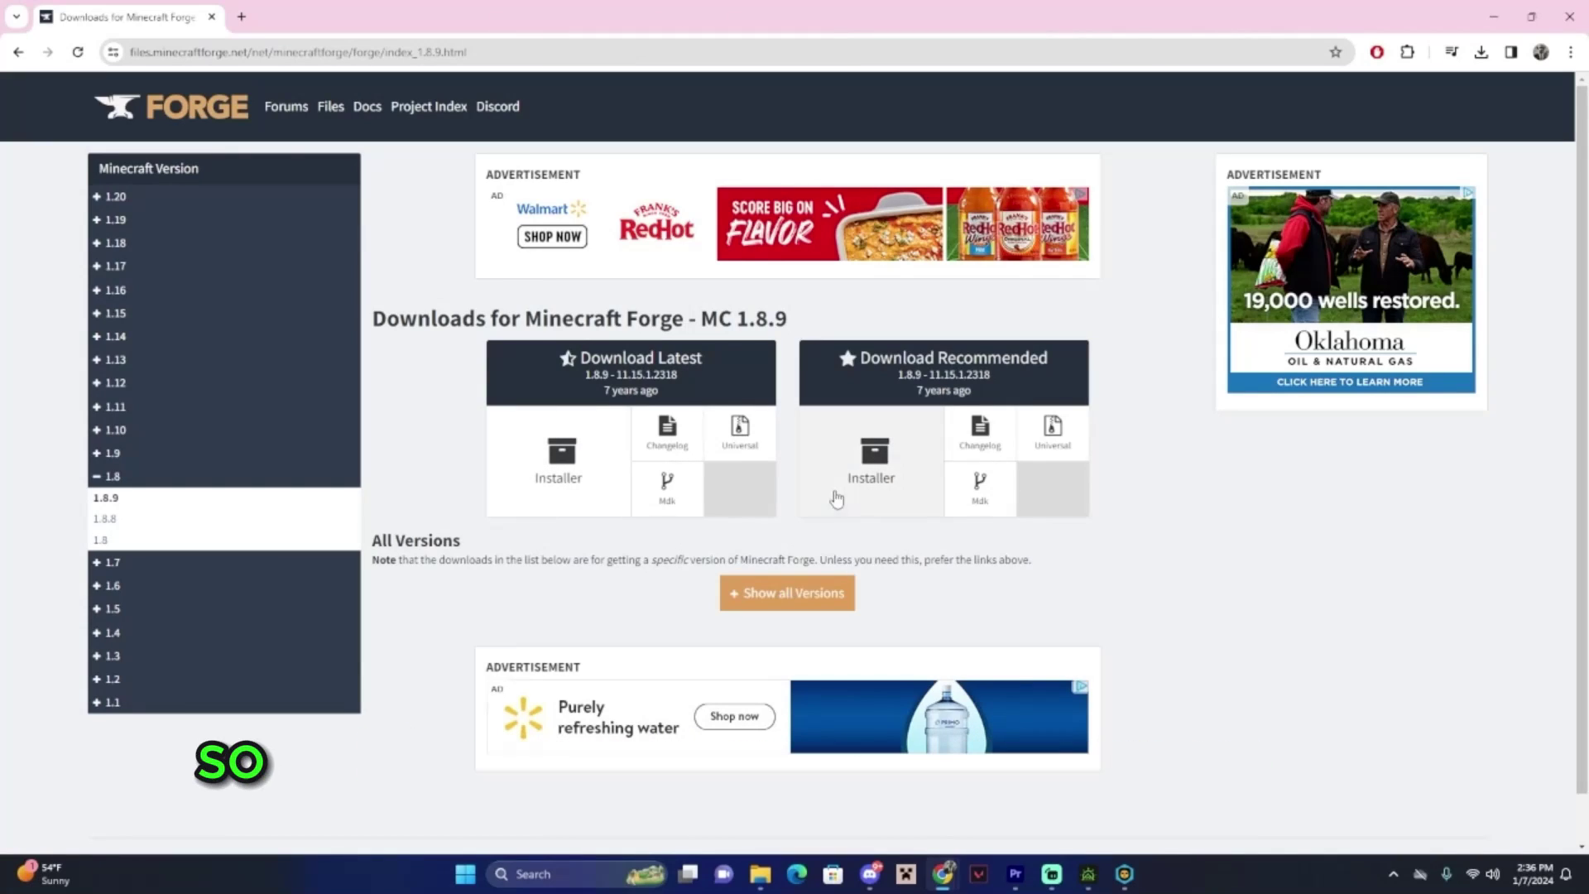
Step: Download the recommended Forge installer for Minecraft 1.8.9, run it, and install the client
click(879, 460)
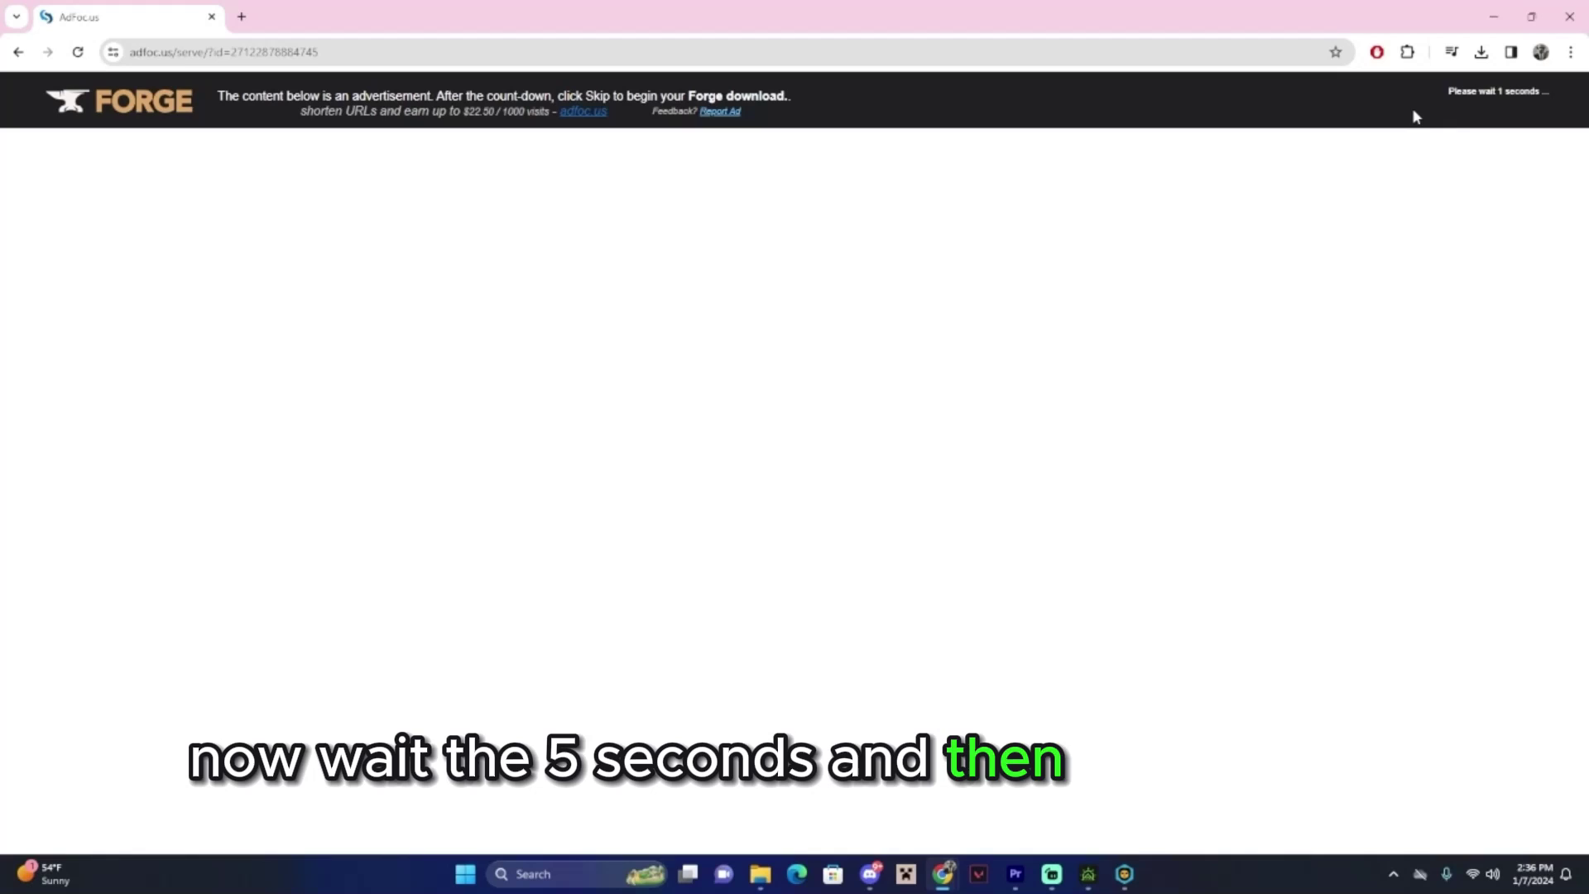
click(1523, 100)
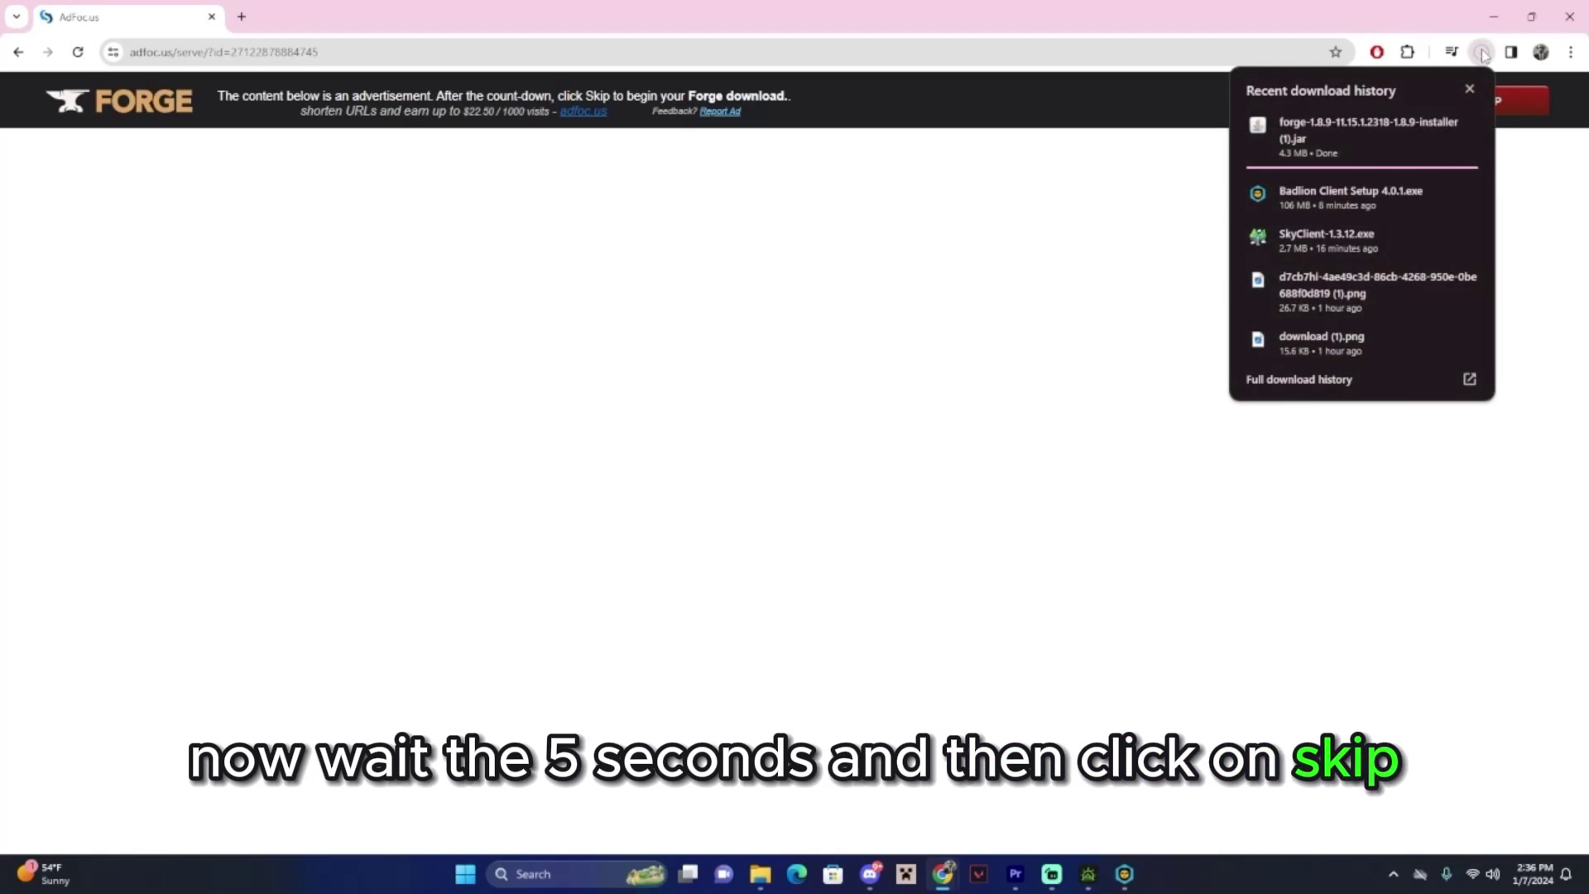
click(1329, 136)
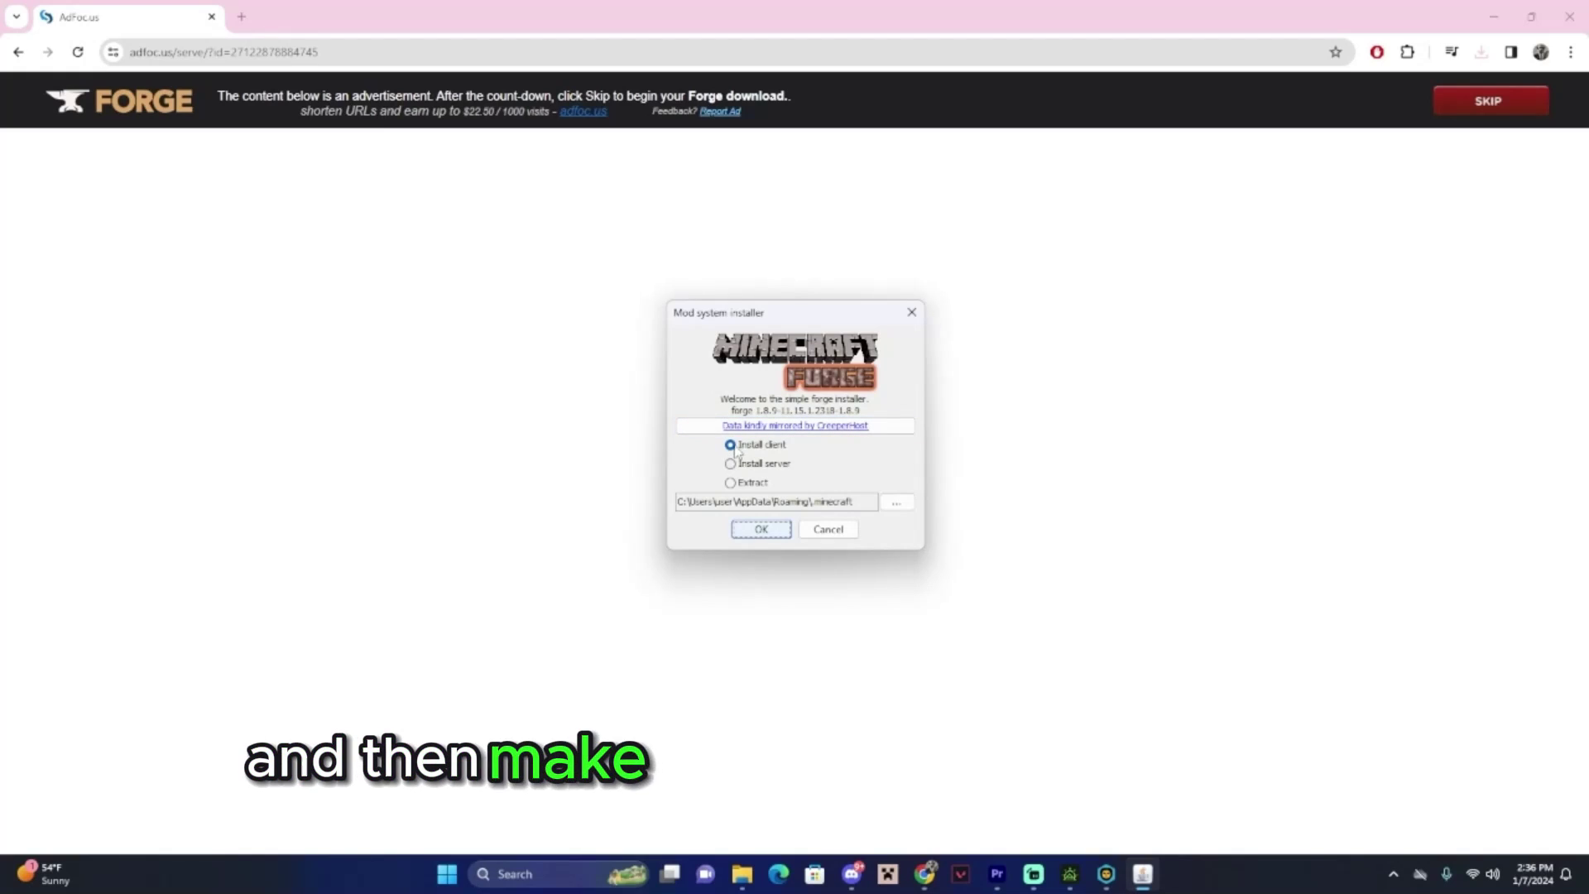
click(761, 530)
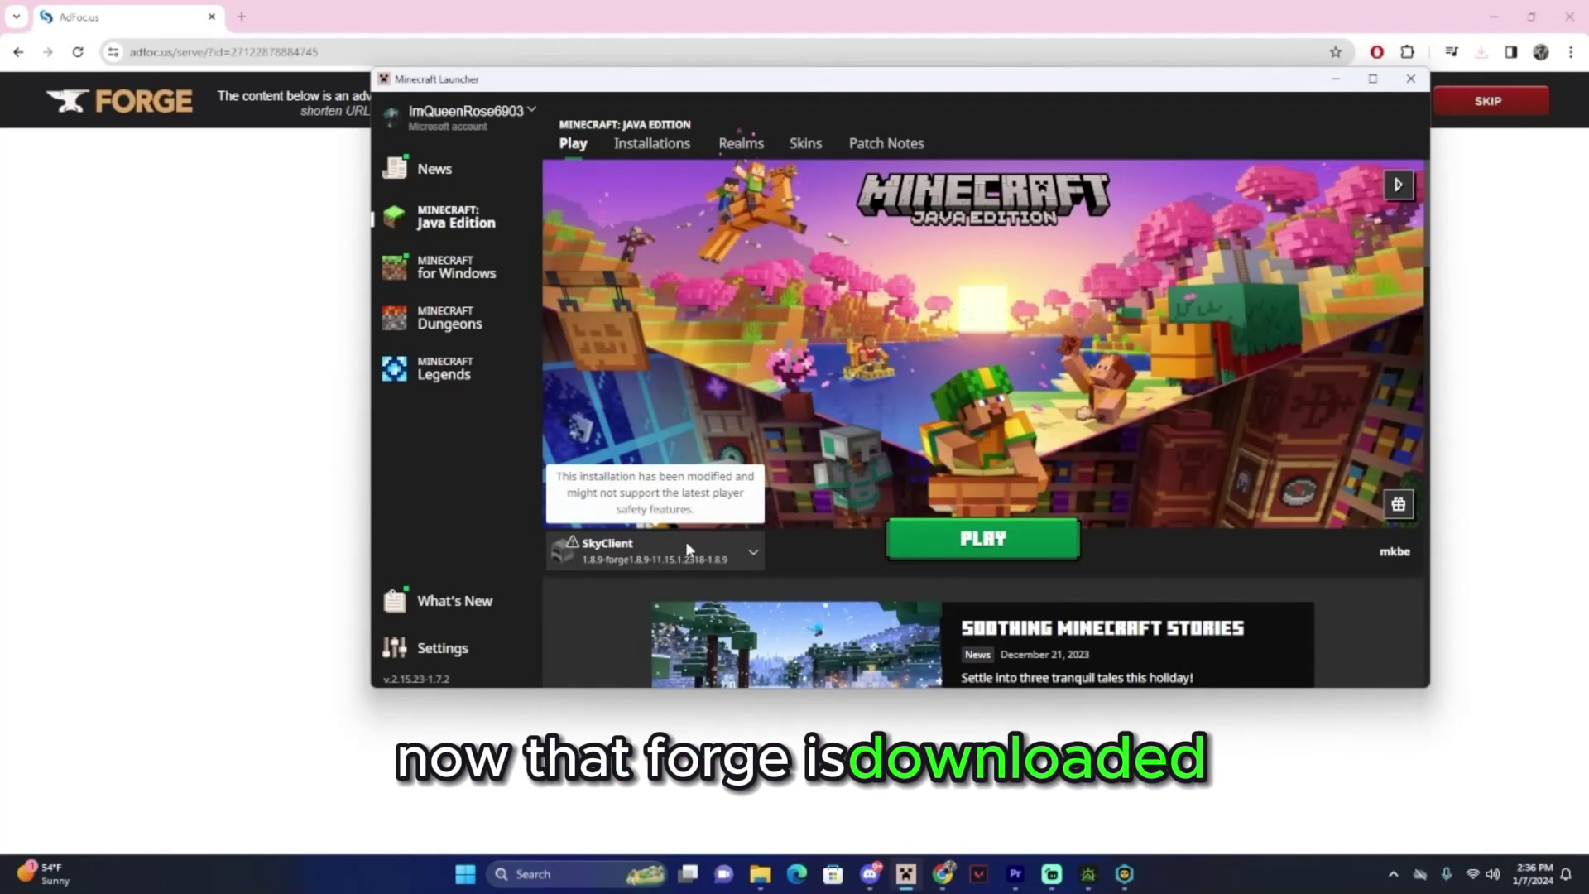
Step: Look through the Minecraft Launcher's Java Edition installation choices for a Forge 1.8.9 entry
click(685, 548)
scroll(671, 418, down, 3)
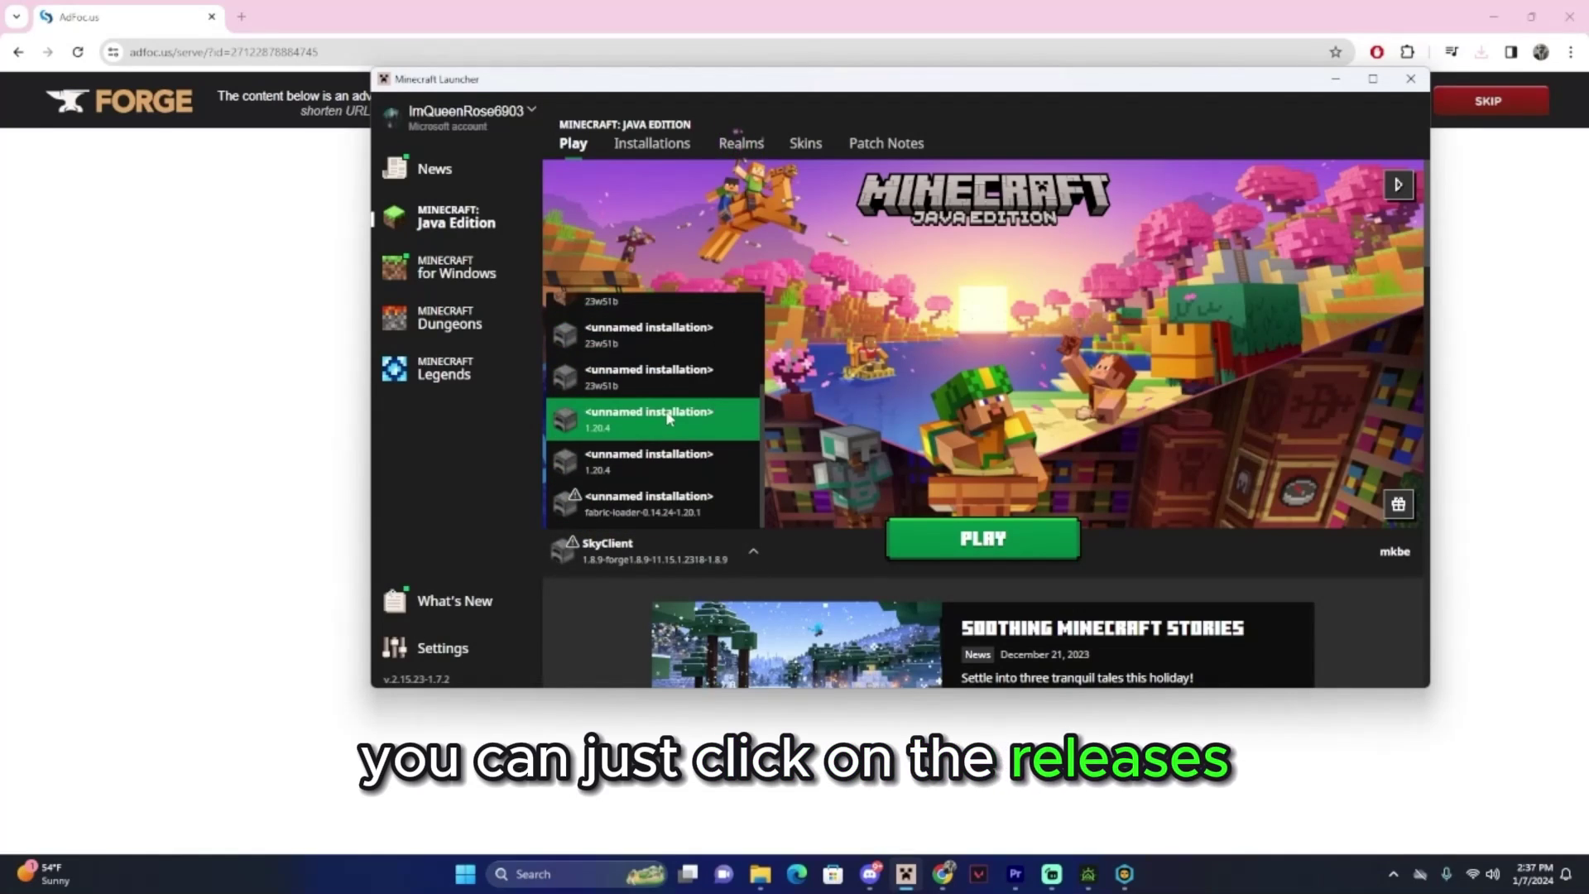
scroll(669, 418, down, 3)
scroll(674, 439, up, 3)
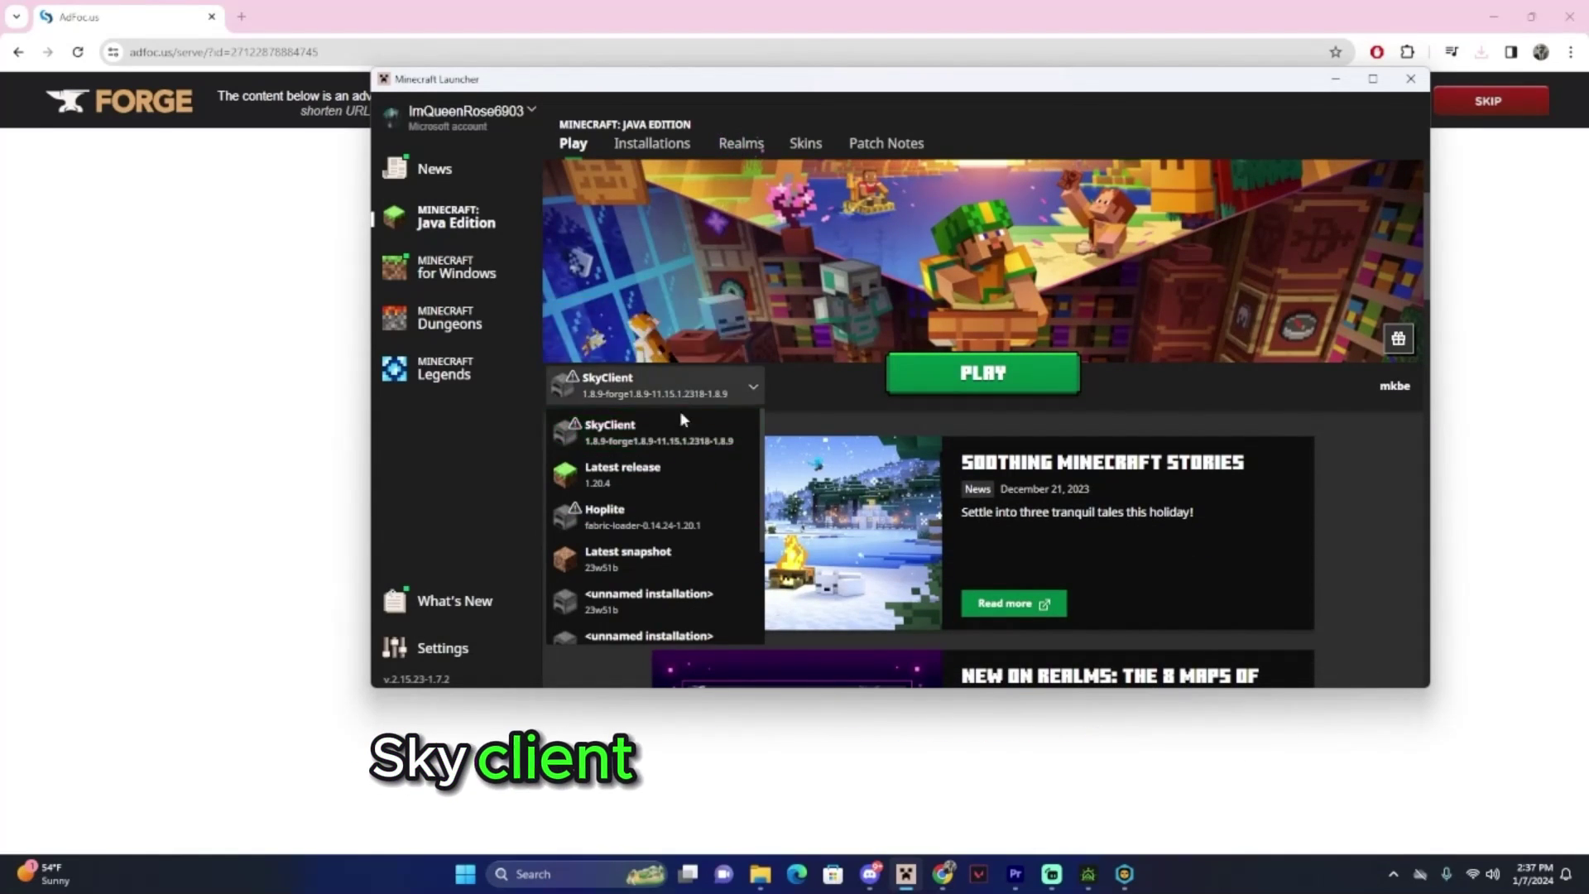
mouse_move(683, 423)
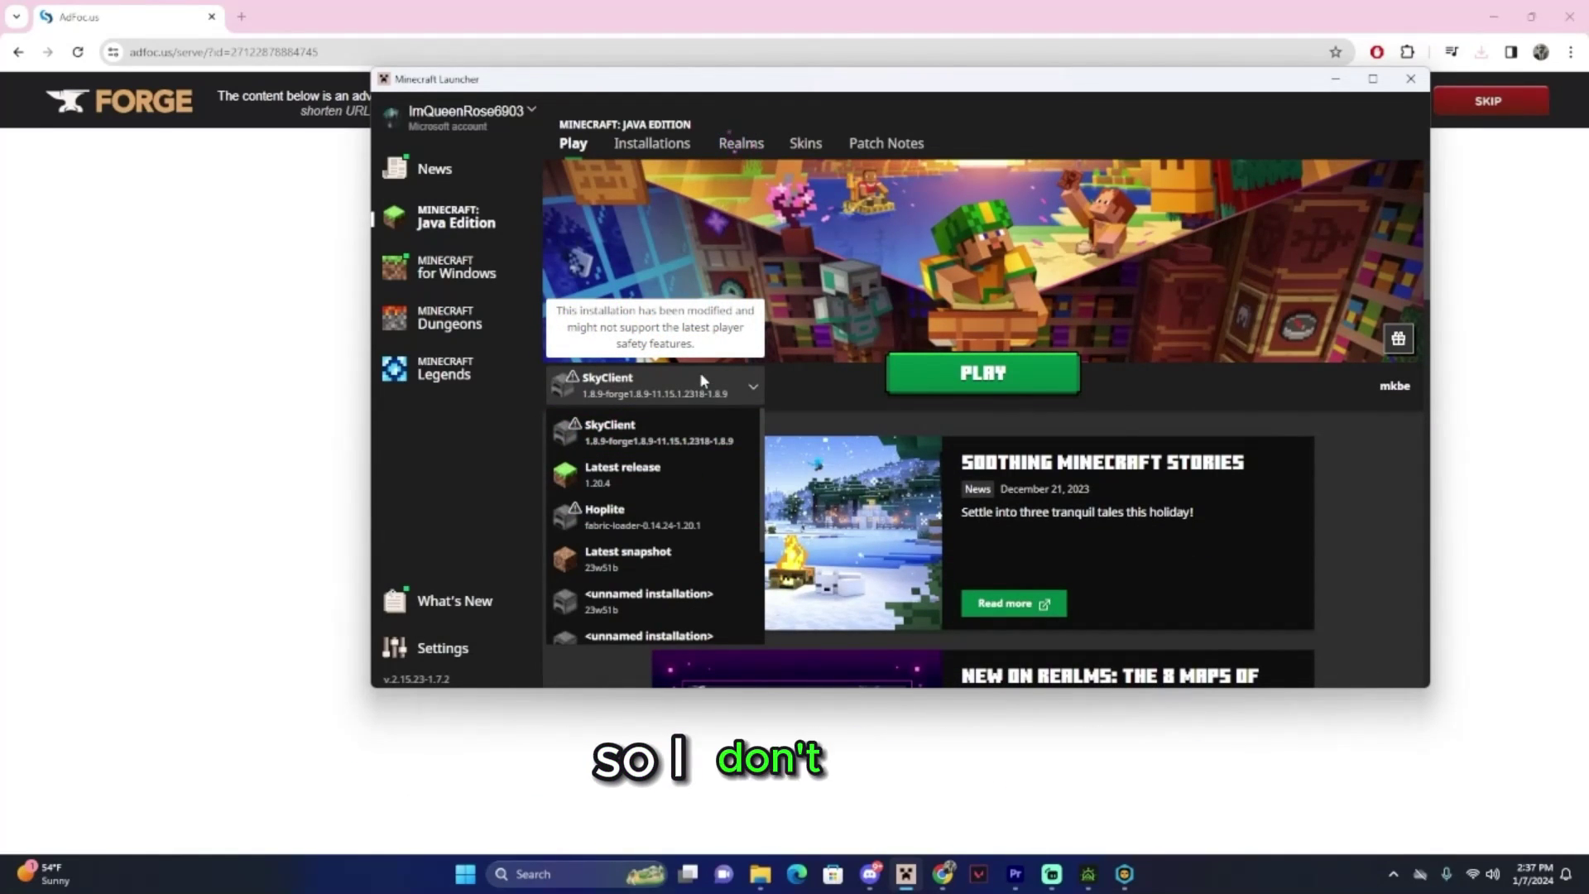
Step: Start a new launcher installation and set its version to release 1.8.9-forge1.8.9-11.15.1.2318-1.8.9
click(652, 144)
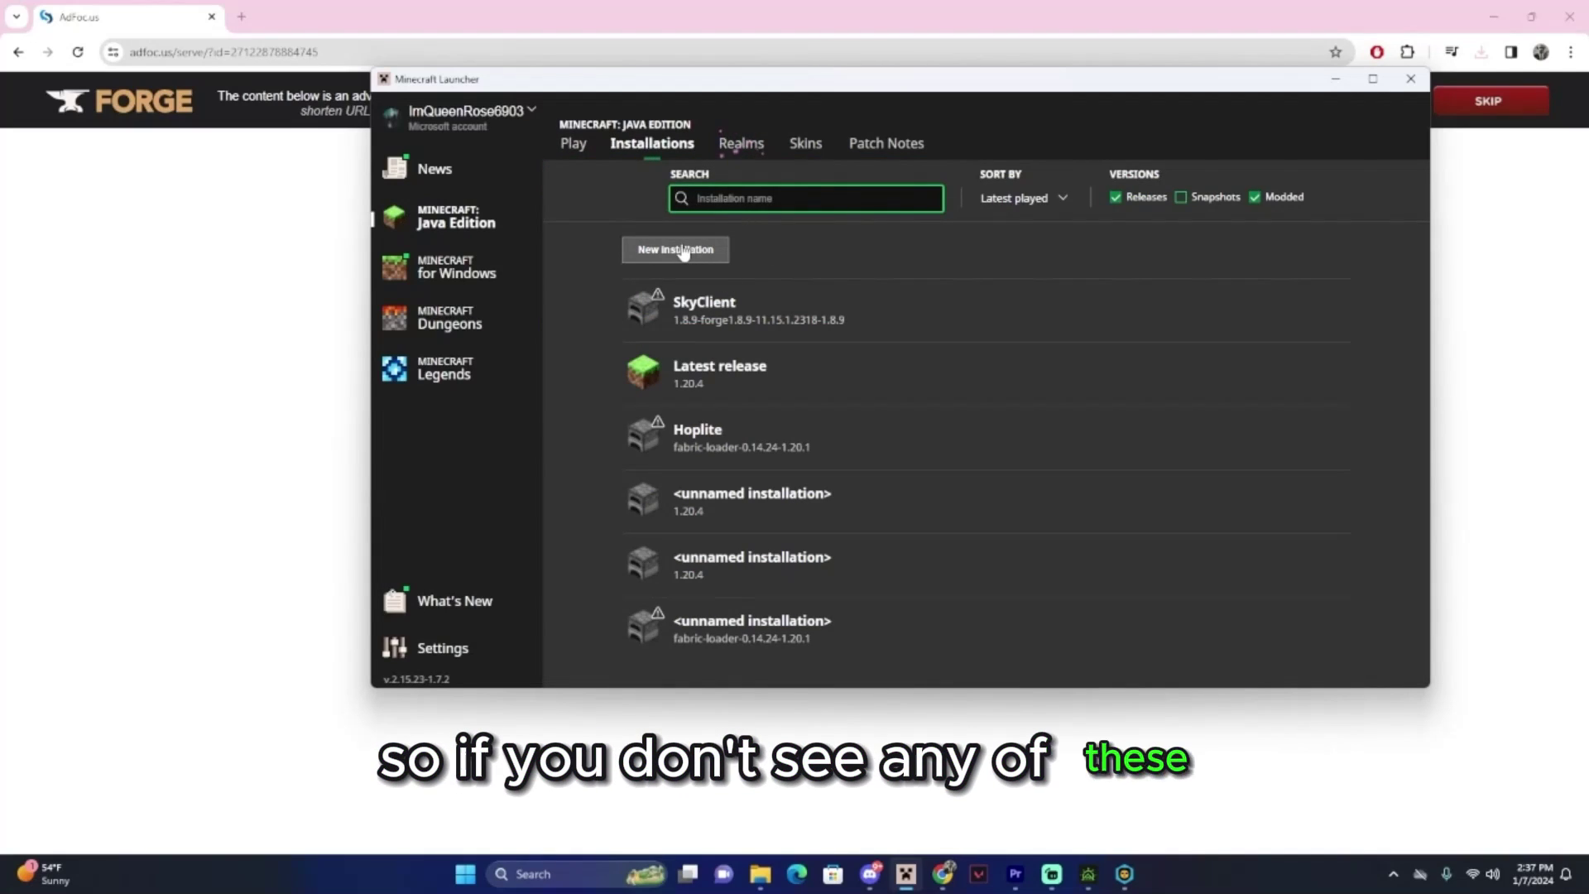
click(684, 250)
click(900, 326)
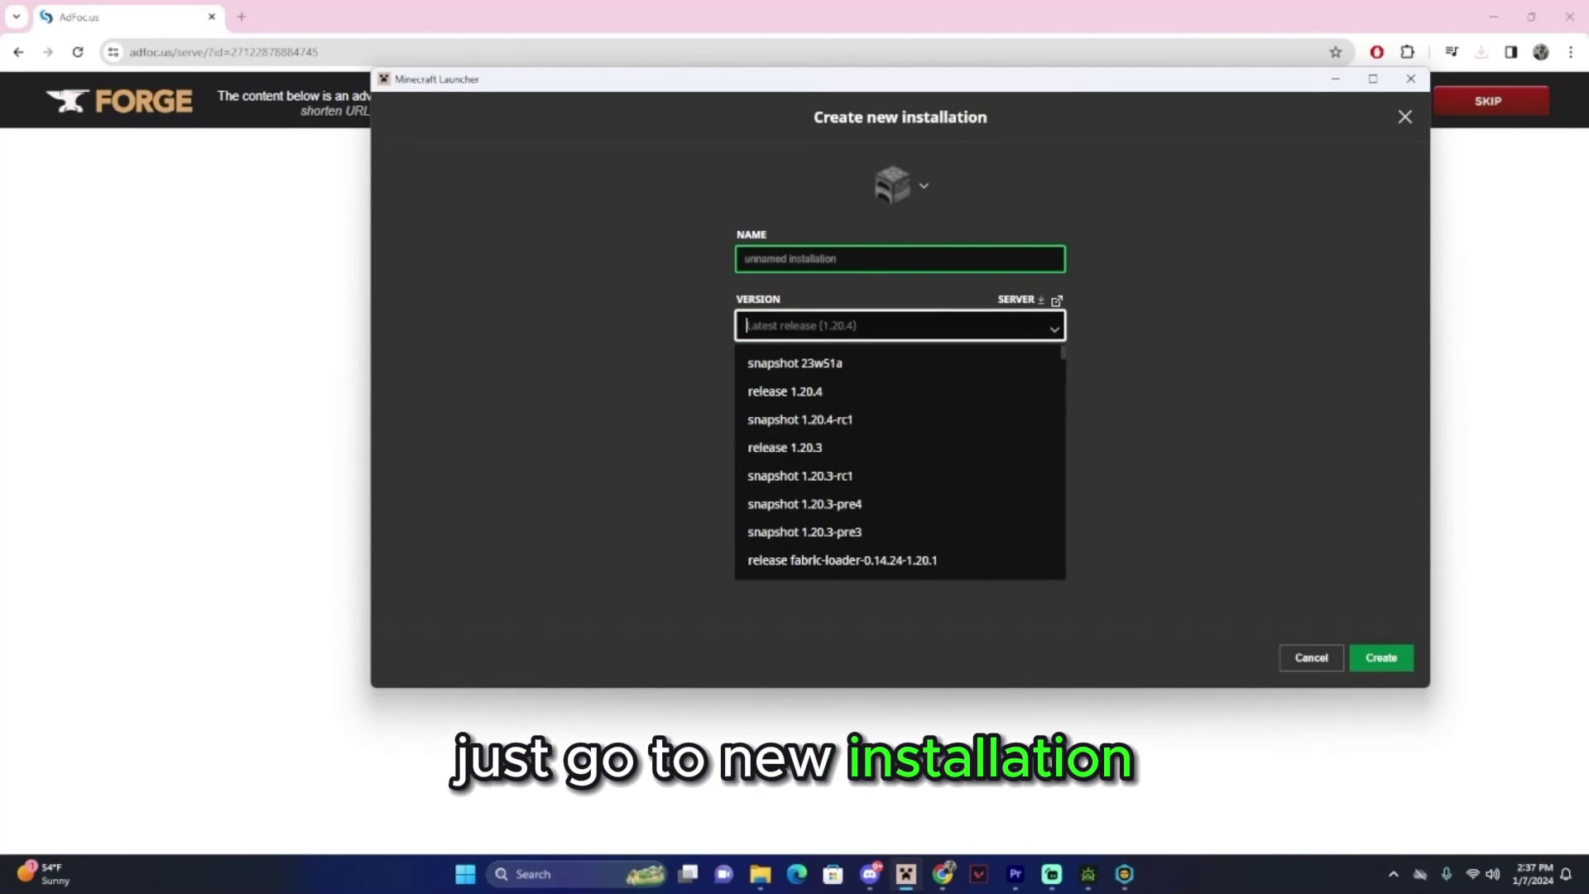
scroll(876, 573, down, 15)
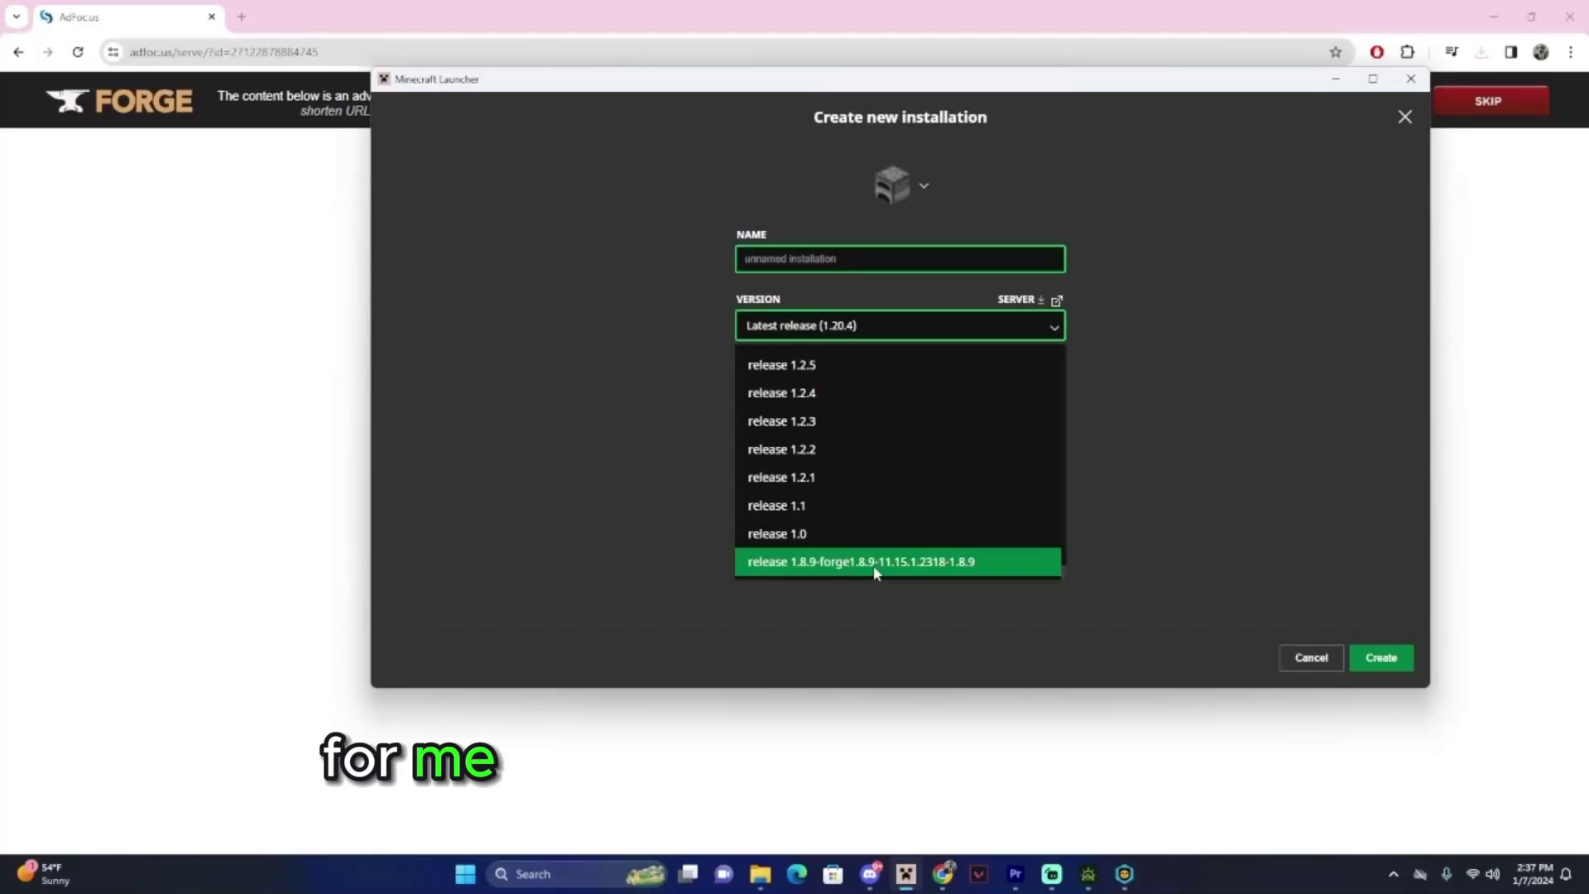
click(867, 562)
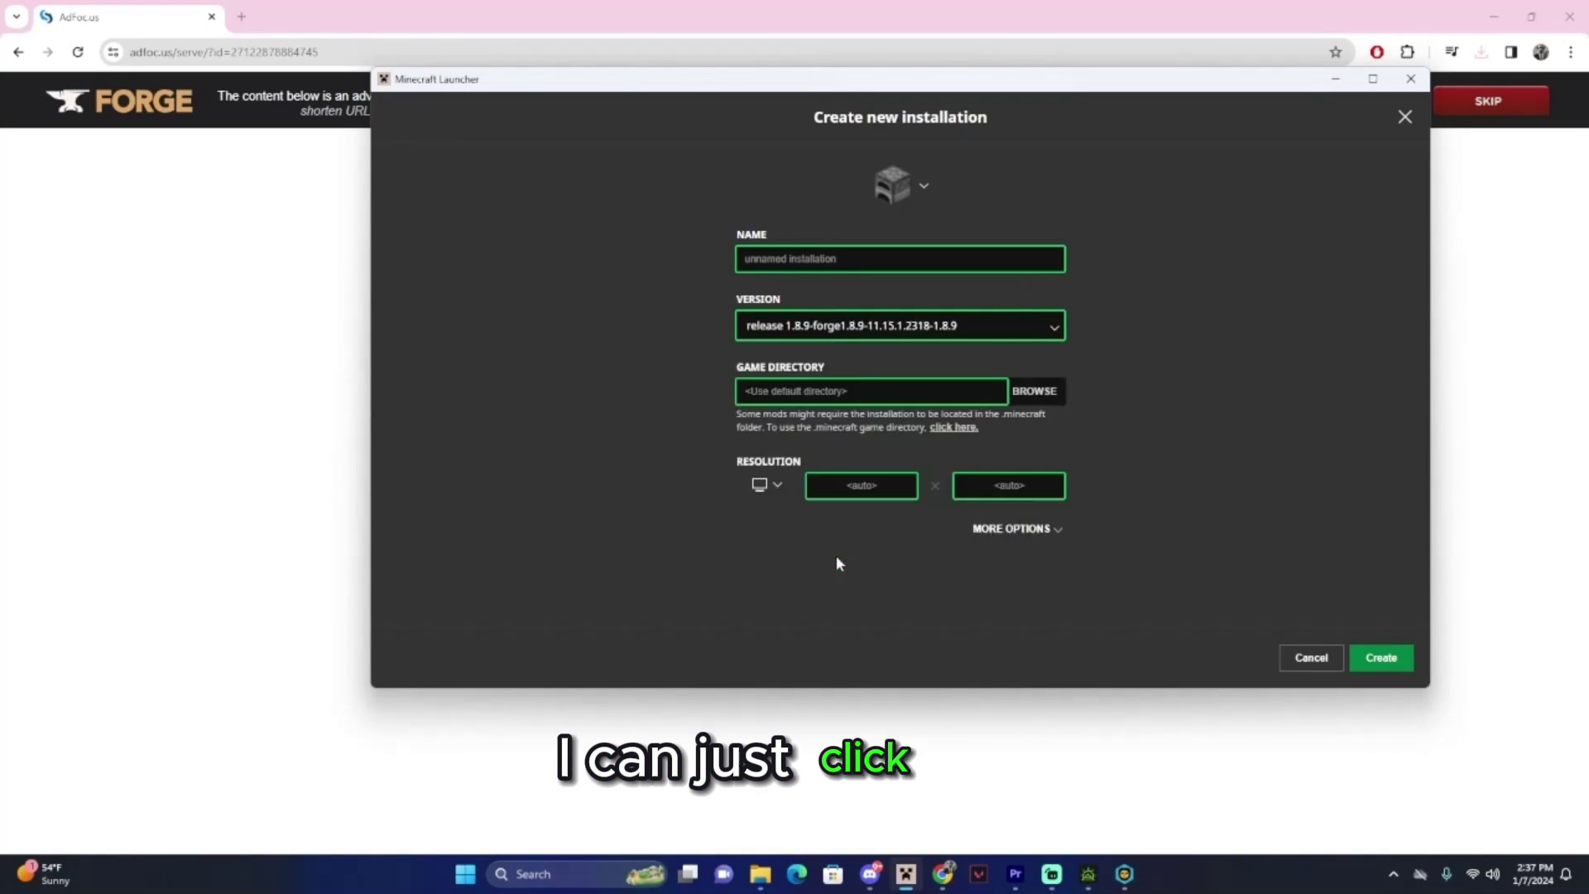
Step: Set the maximum memory in the JVM arguments to -Xmx4G, create the installation, and choose it for play
click(1015, 530)
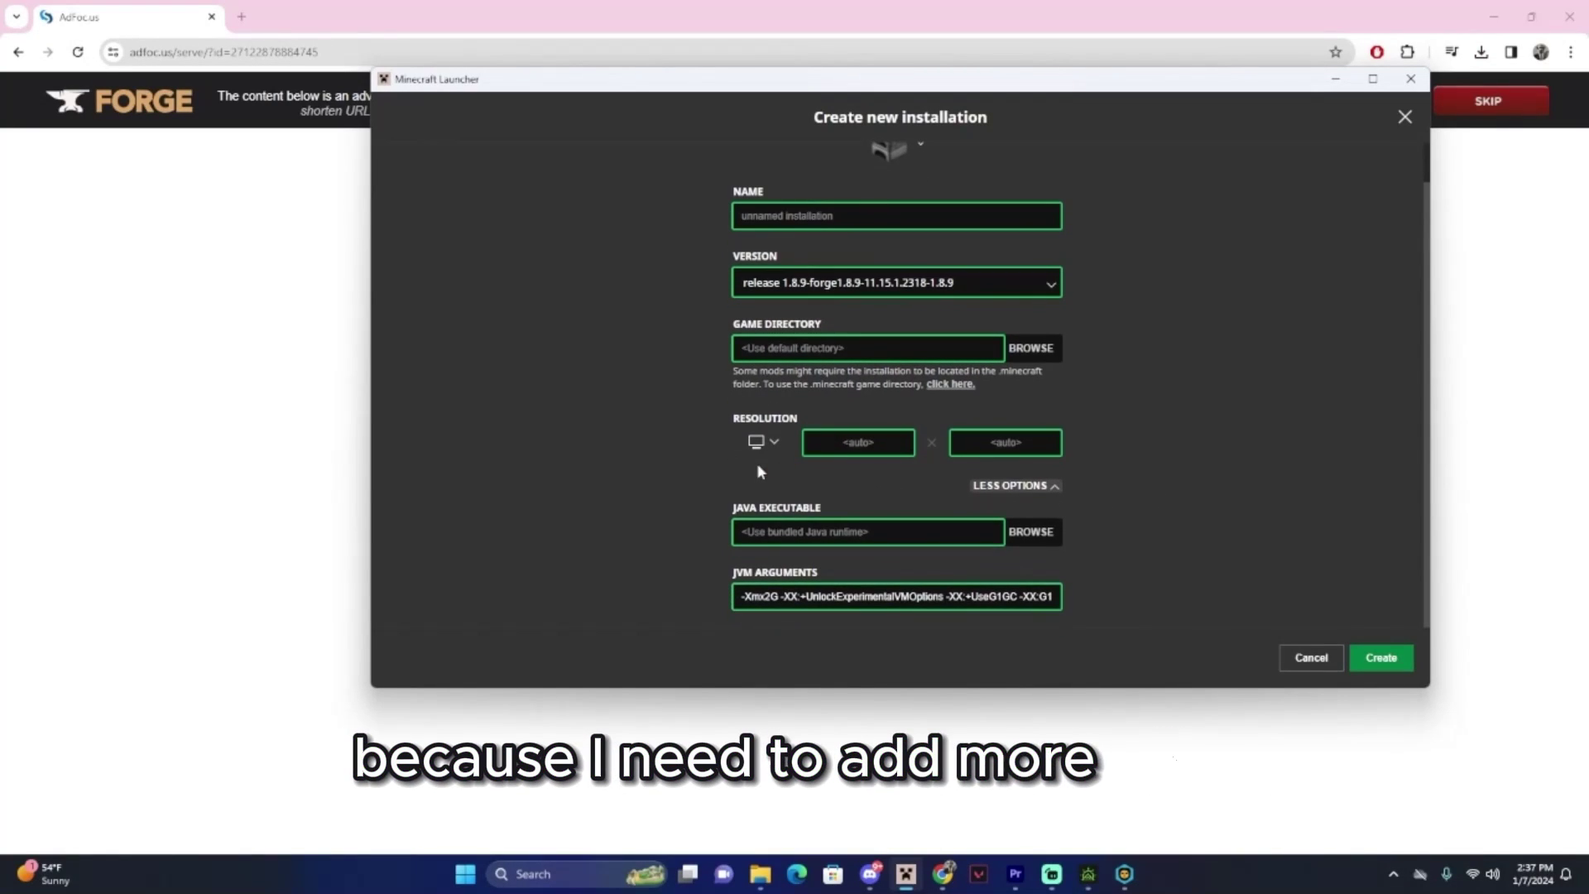
click(767, 596)
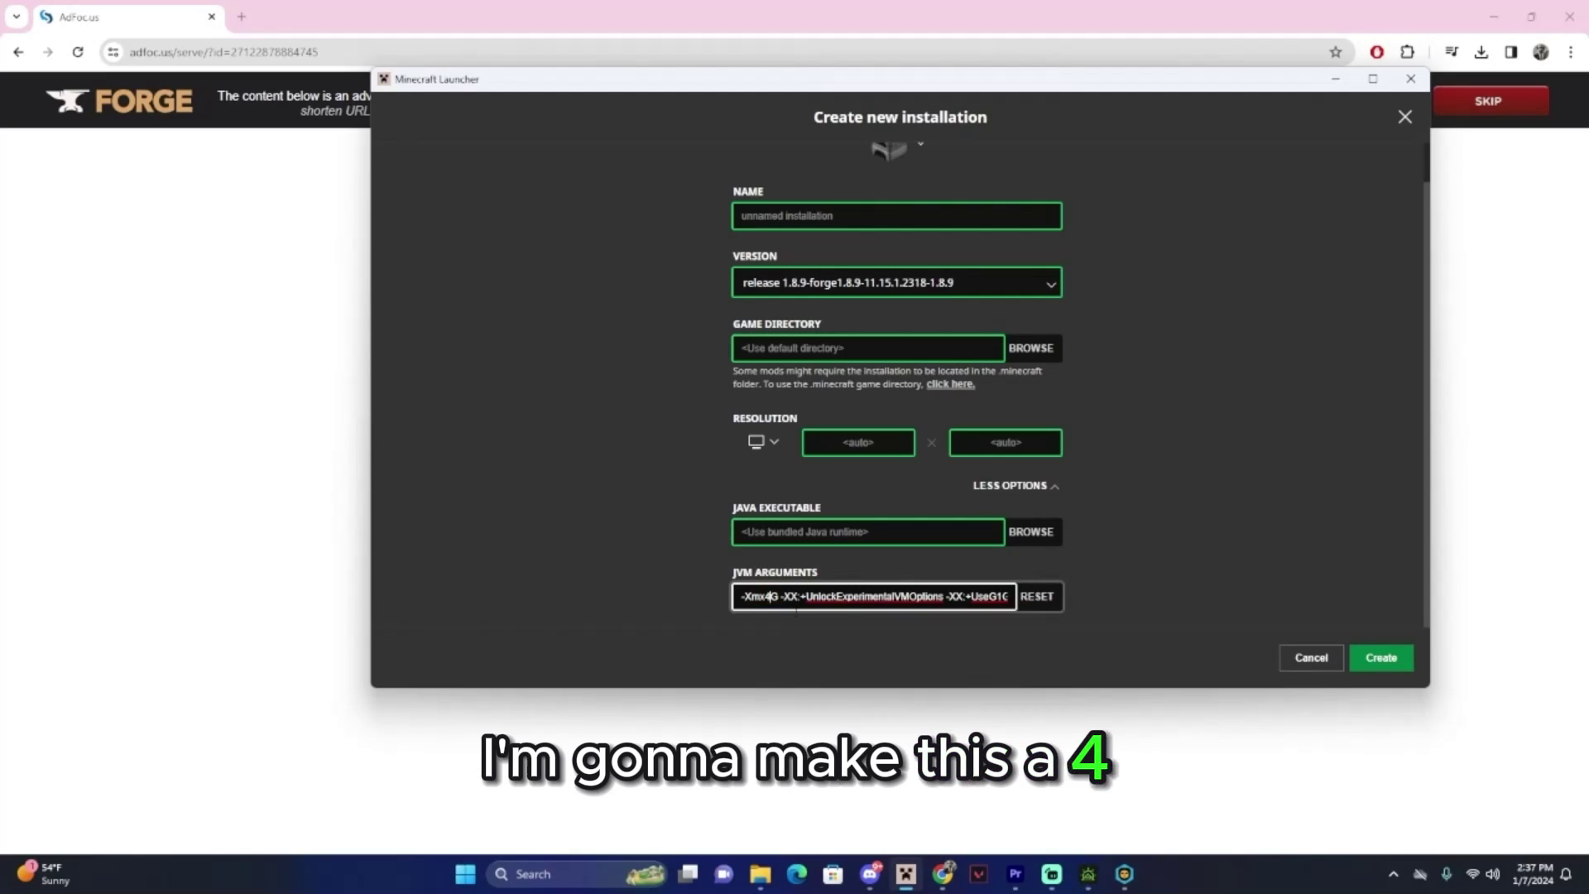
click(1342, 628)
click(1374, 658)
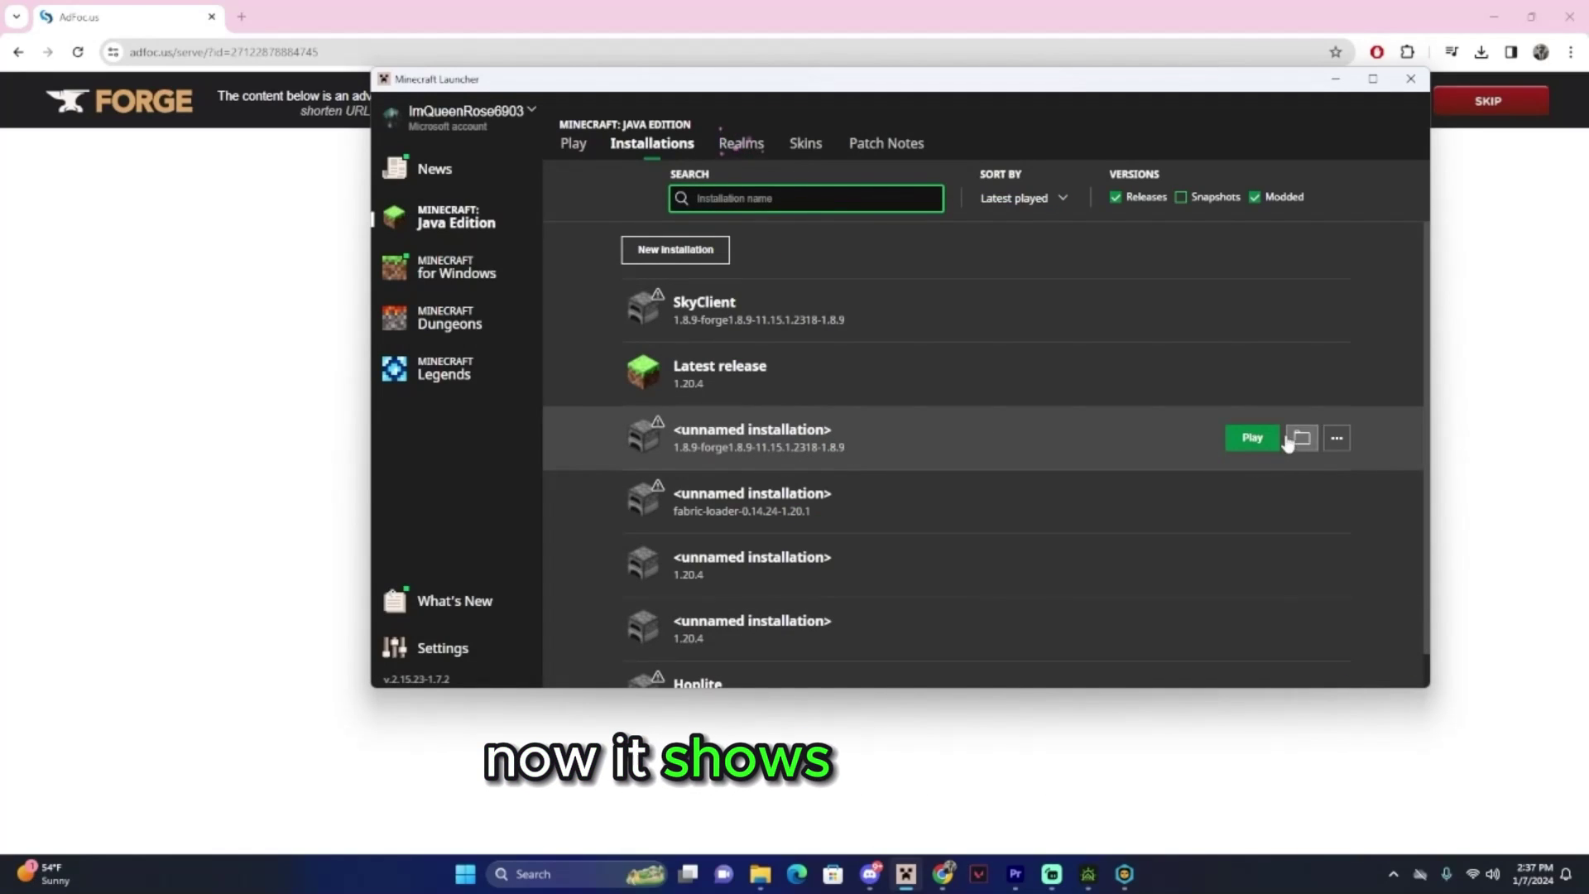
click(1253, 438)
Step: Open the %appdata% folder through Run and look through the mod files in .minecraft\skyclient\mods
key(super+r)
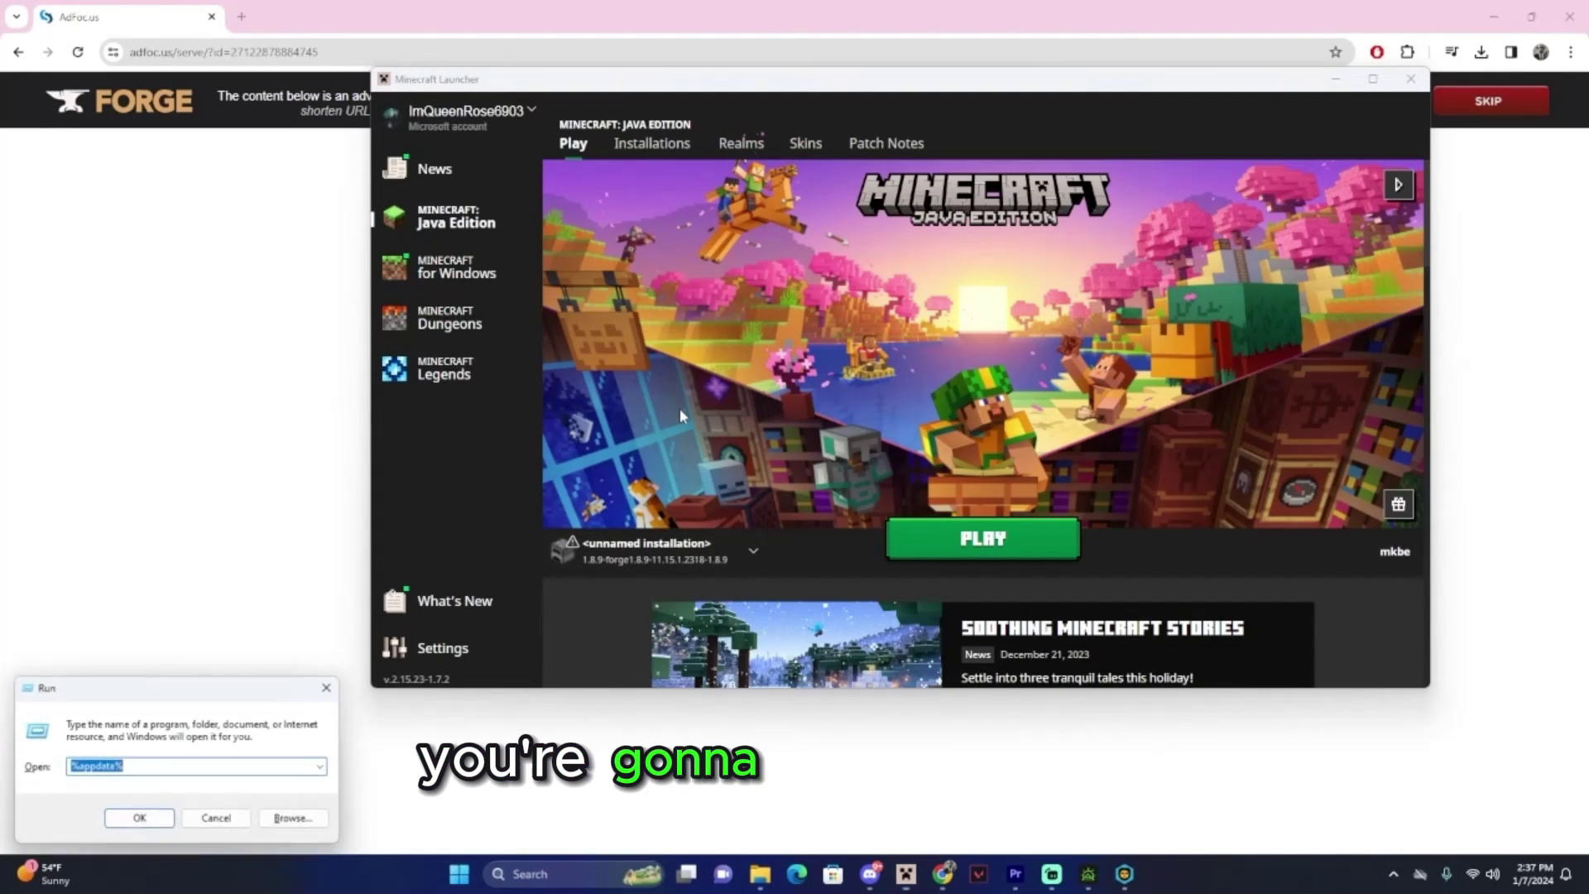
click(165, 824)
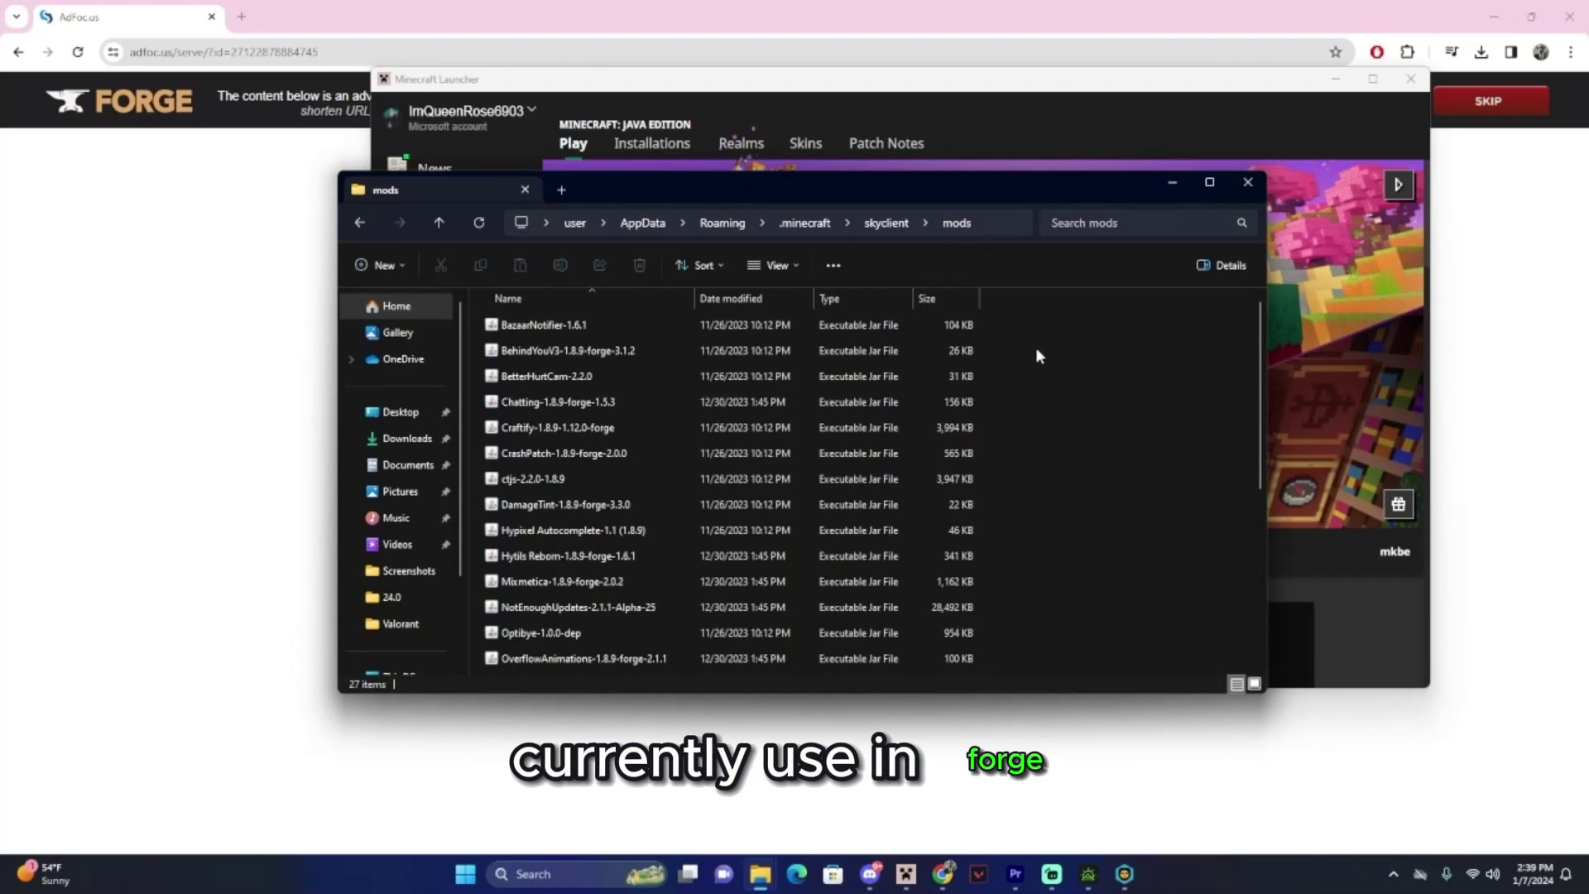
scroll(1066, 355, down, 4)
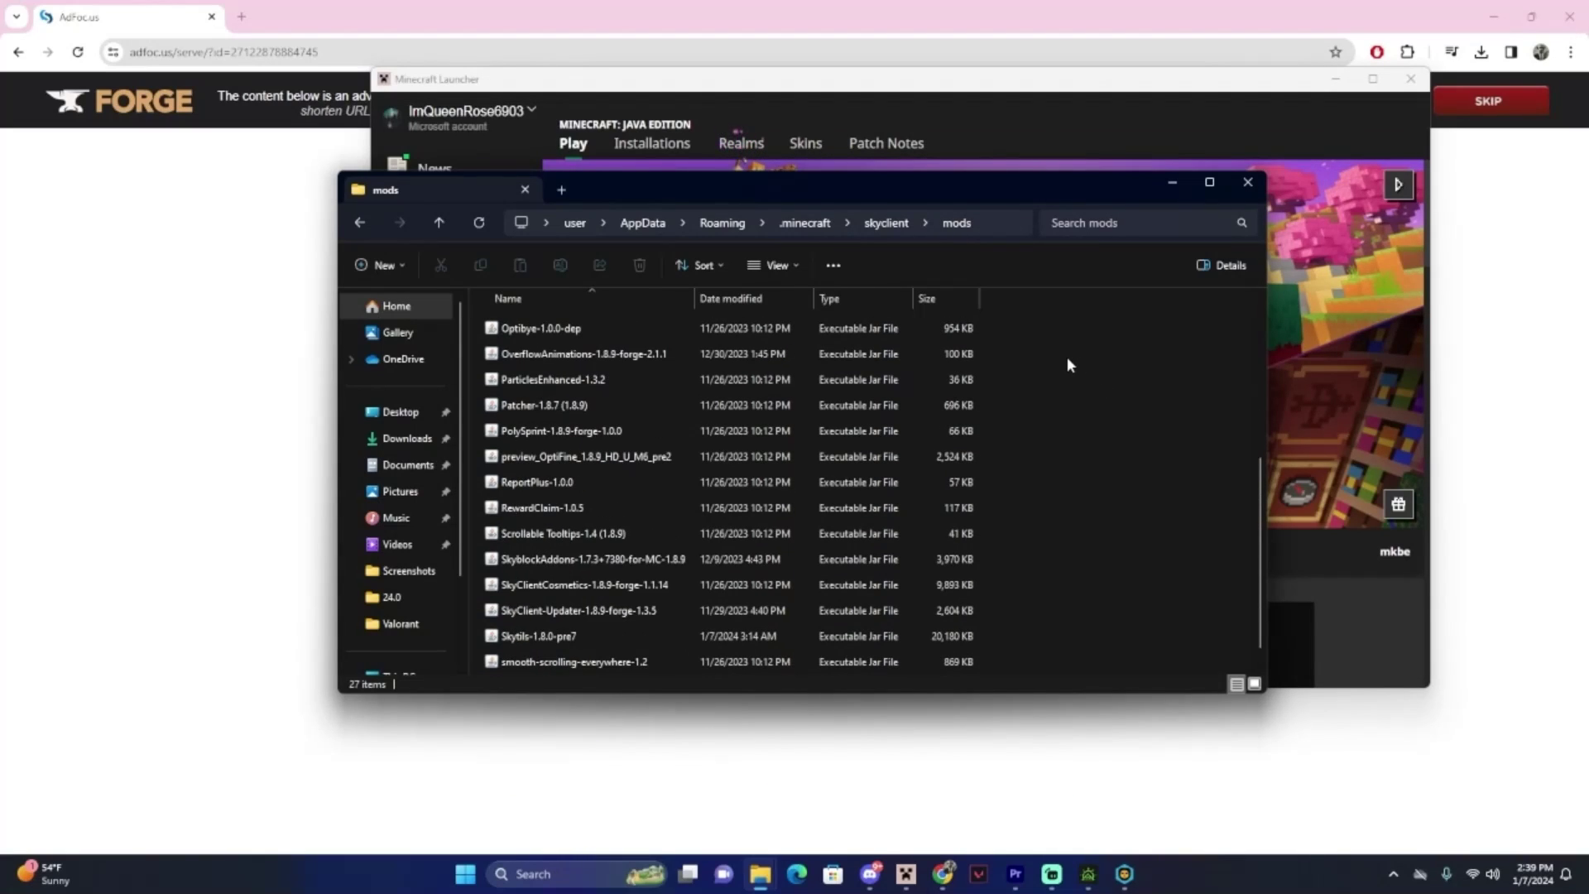